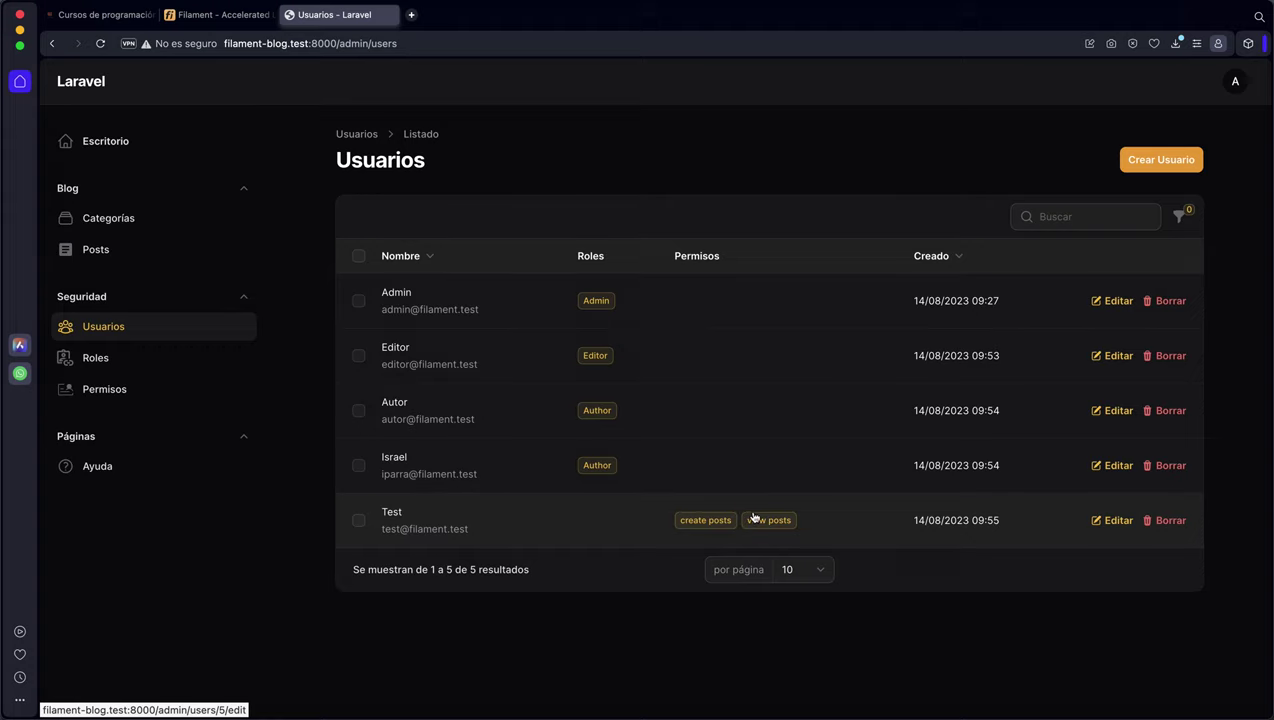
# Step: Review the user creation form, the Roles and Permisos lists, the permission creation form and the Ayuda page
pyautogui.click(1150, 161)
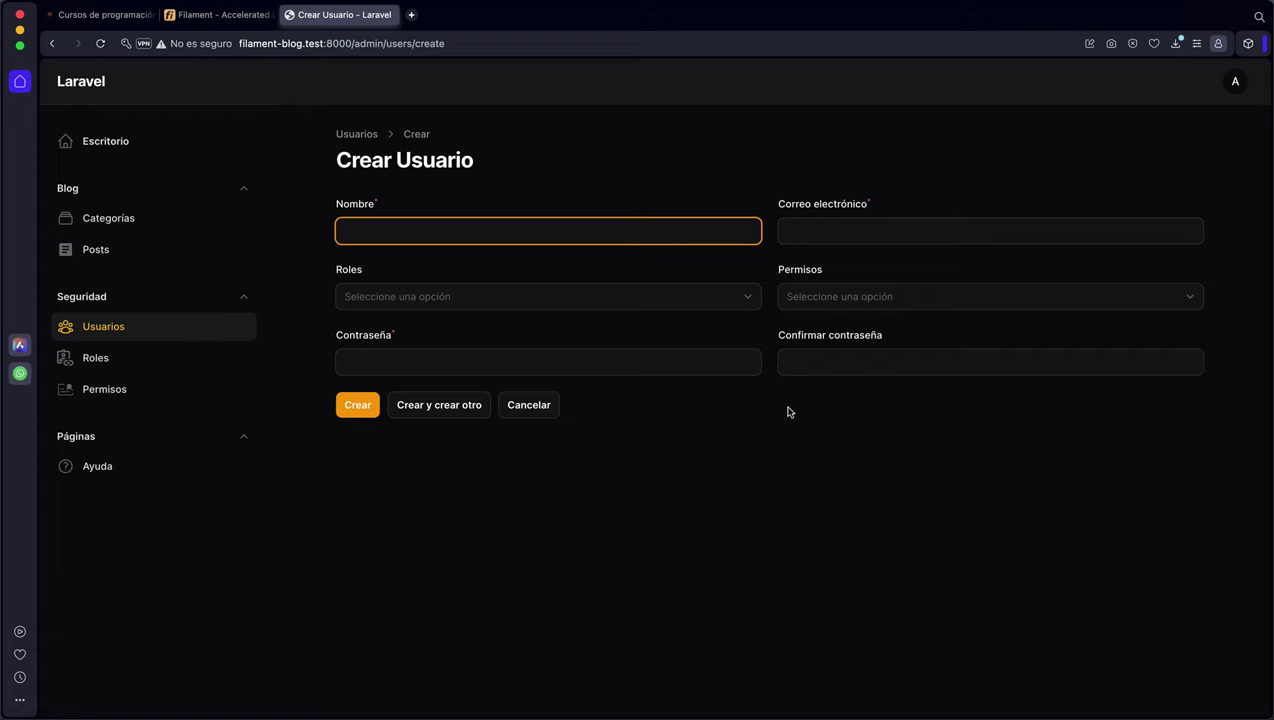
pyautogui.click(95, 357)
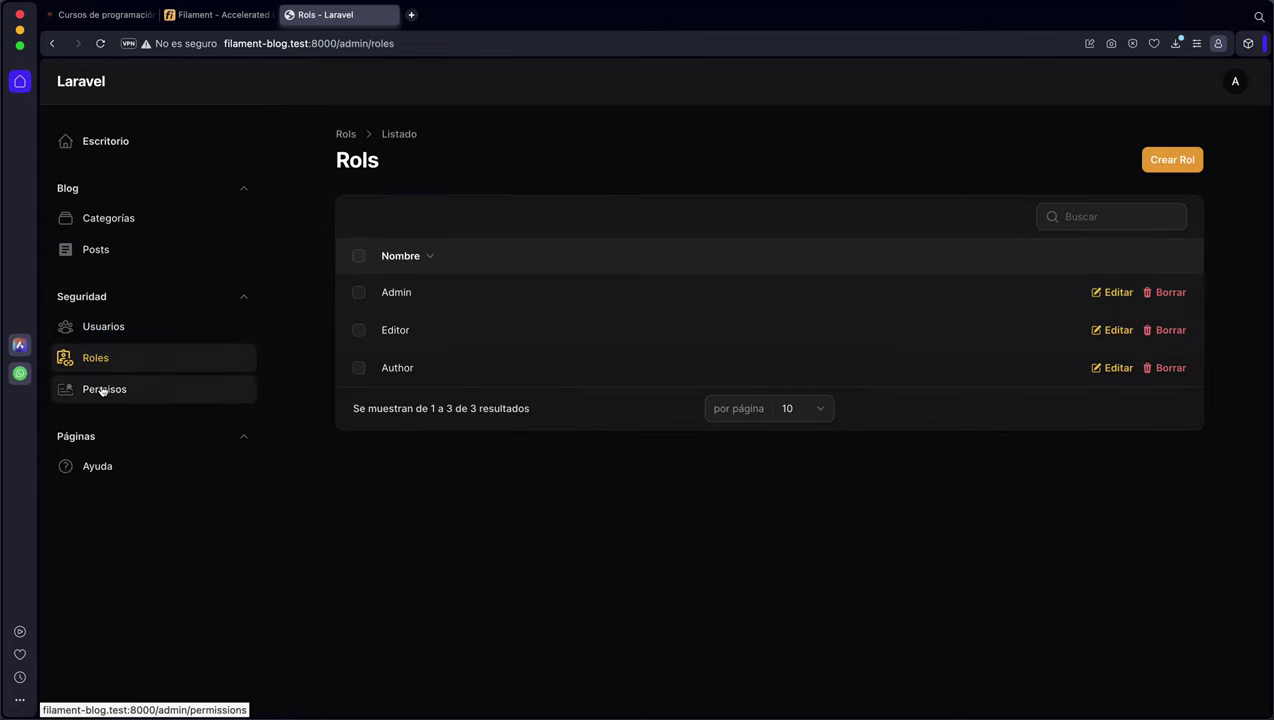
pyautogui.click(102, 391)
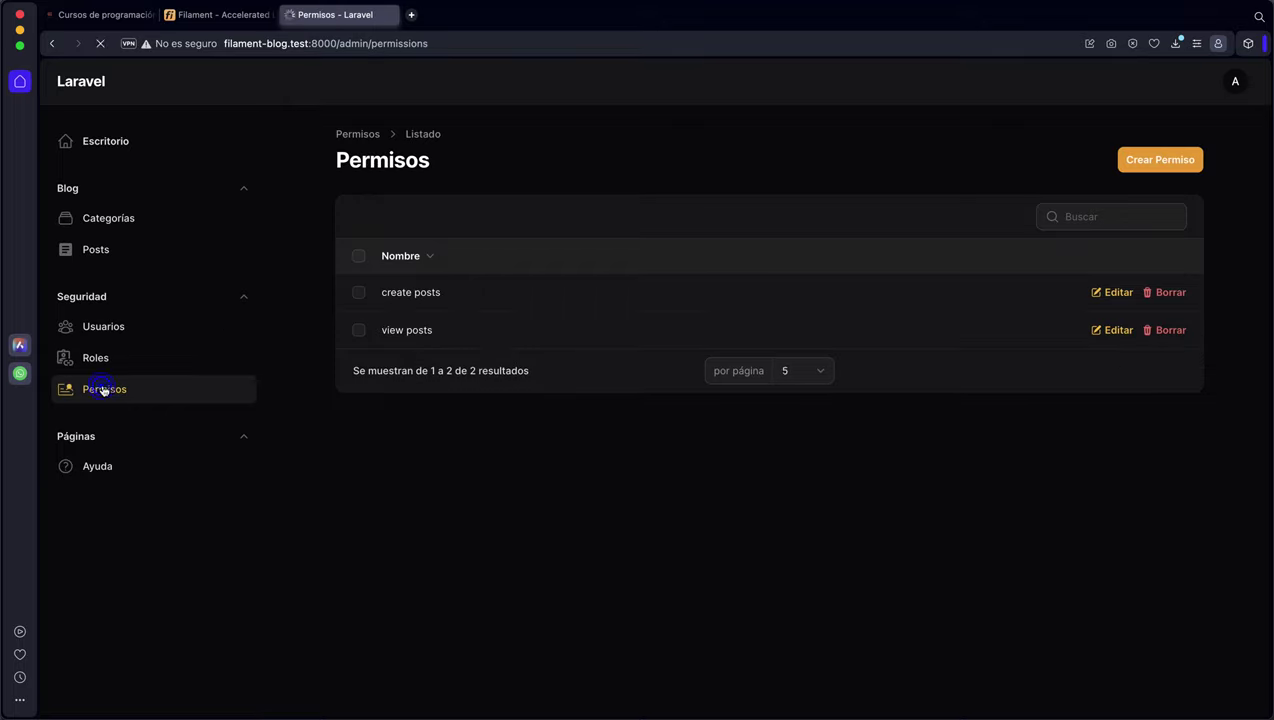
pyautogui.click(1125, 170)
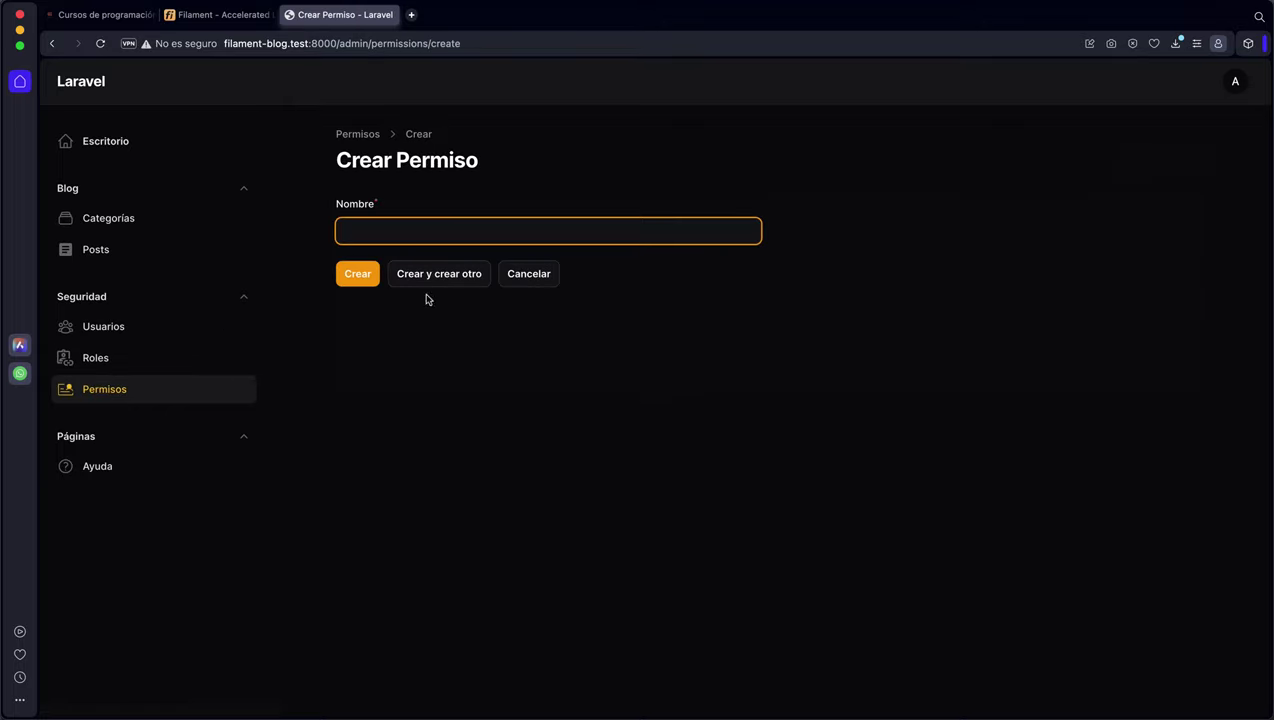
pyautogui.click(530, 275)
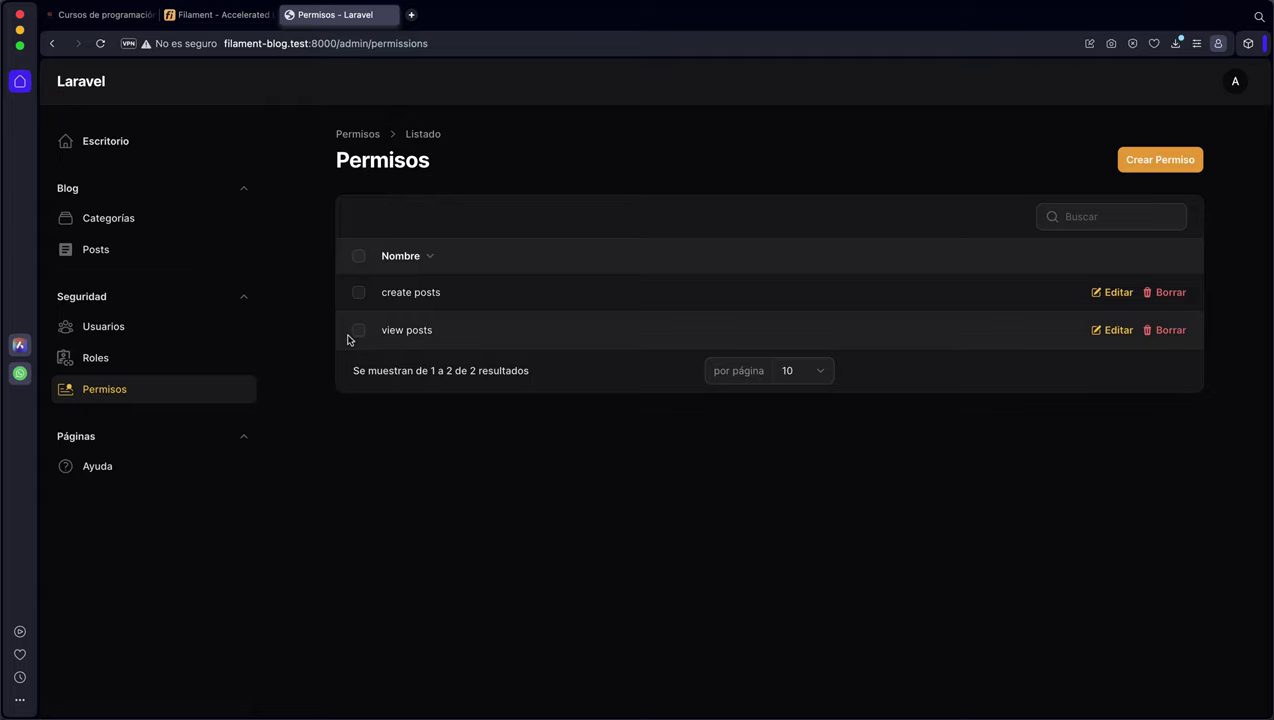
pyautogui.click(222, 466)
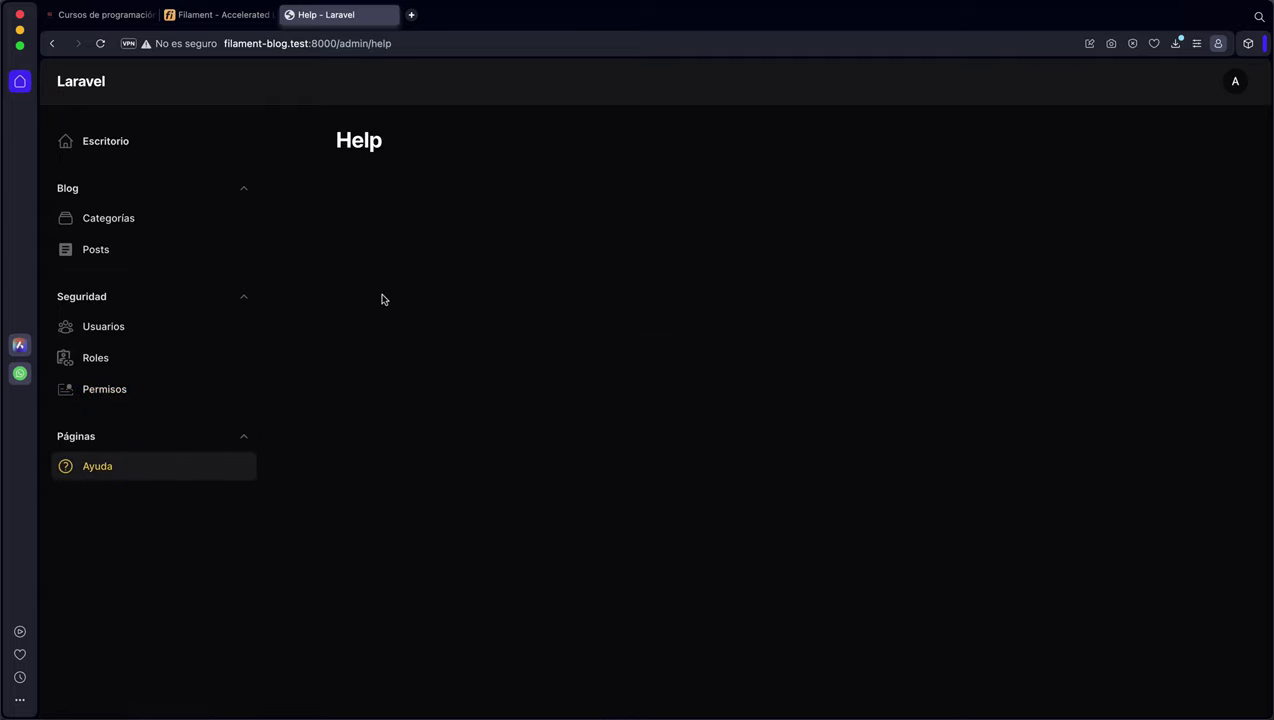
# Step: Log out and sign in with the Editor account's saved e-mail and password, and review its Ayuda and Categorías pages
pyautogui.click(1234, 84)
pyautogui.click(1150, 177)
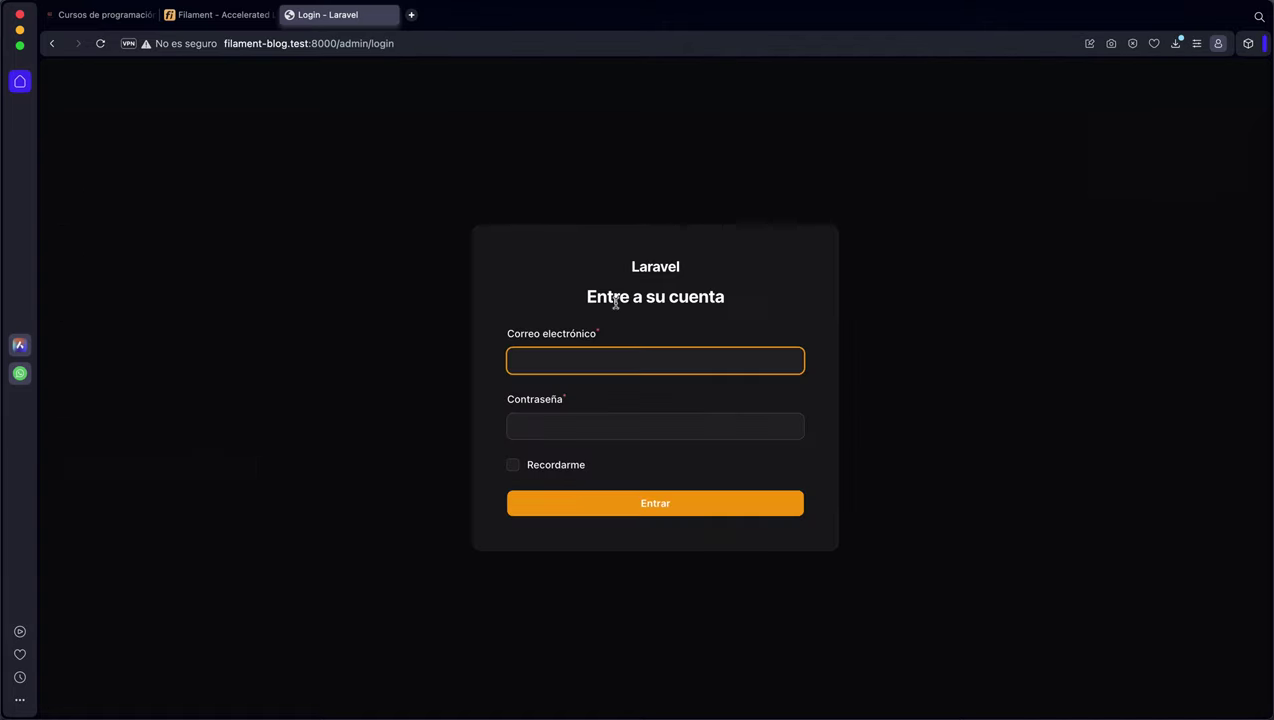
pyautogui.click(572, 356)
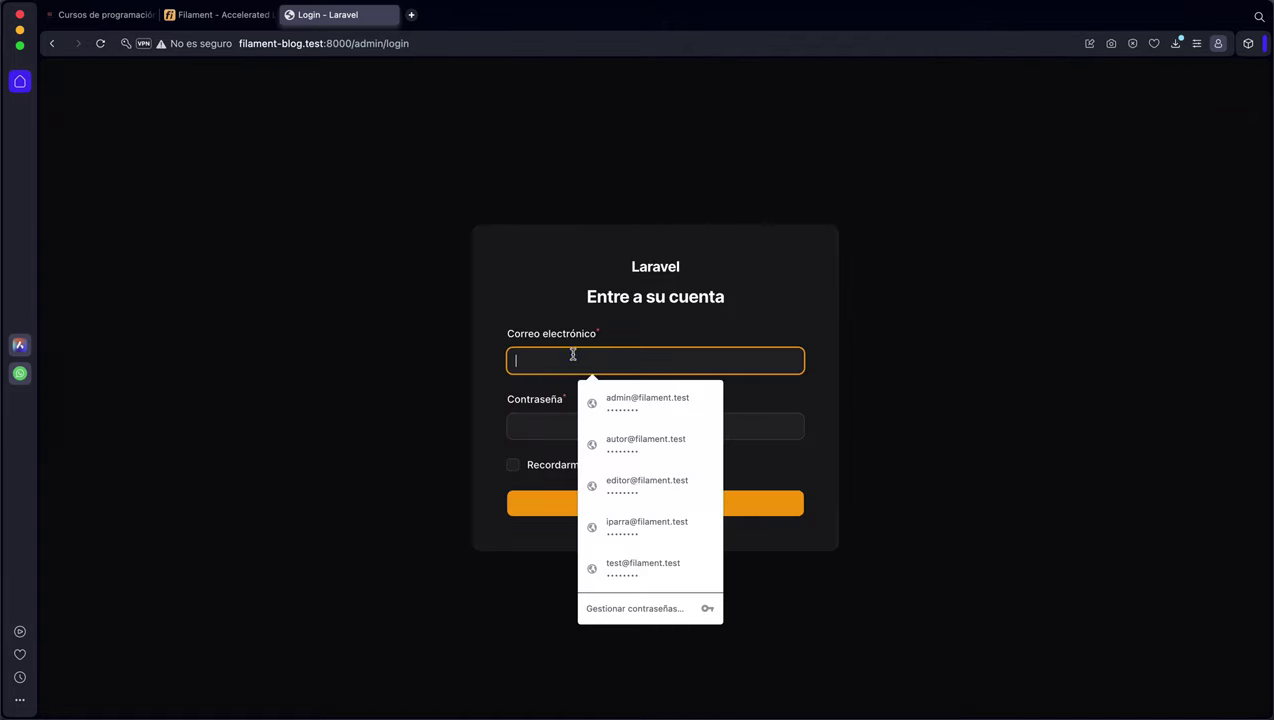
pyautogui.click(616, 479)
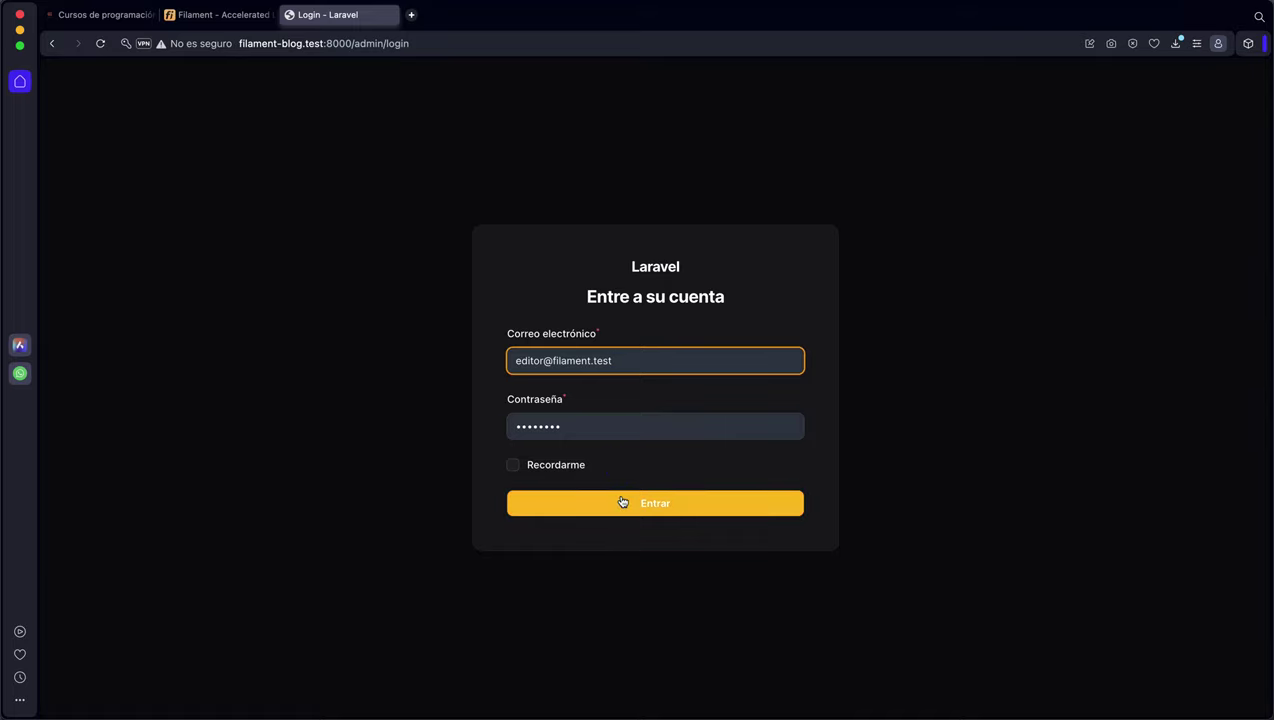
pyautogui.click(622, 502)
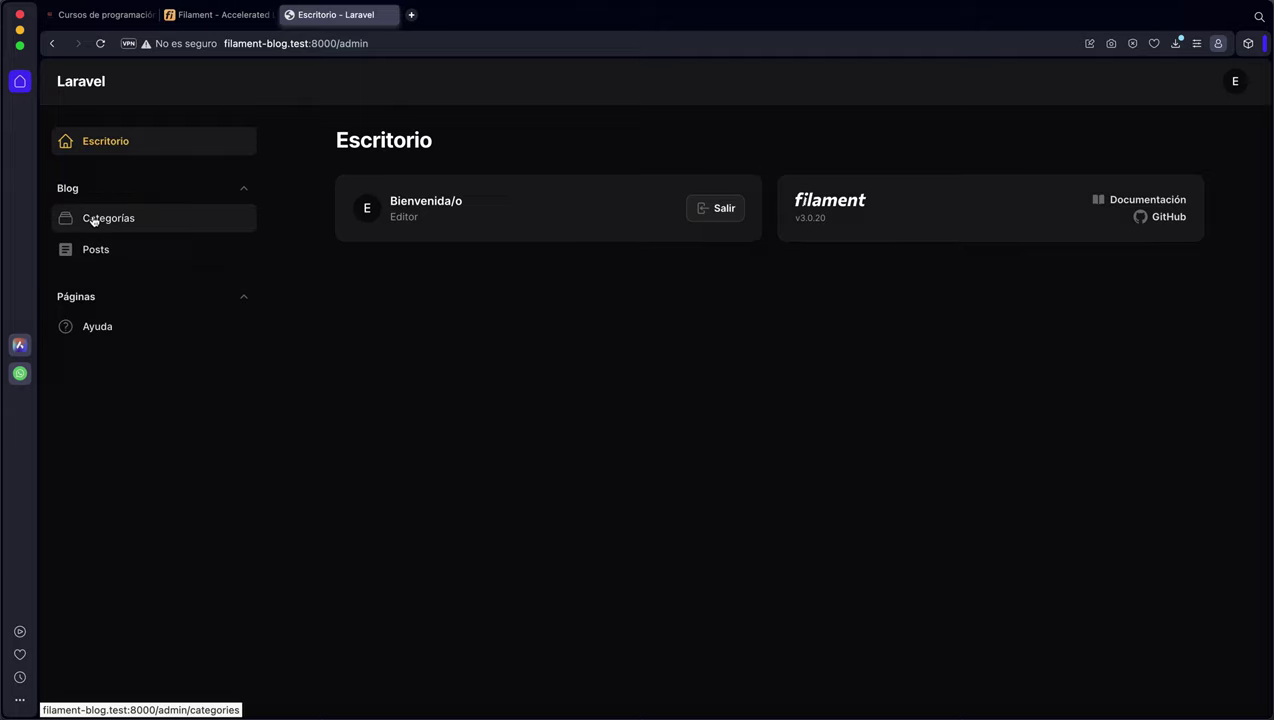
pyautogui.click(94, 325)
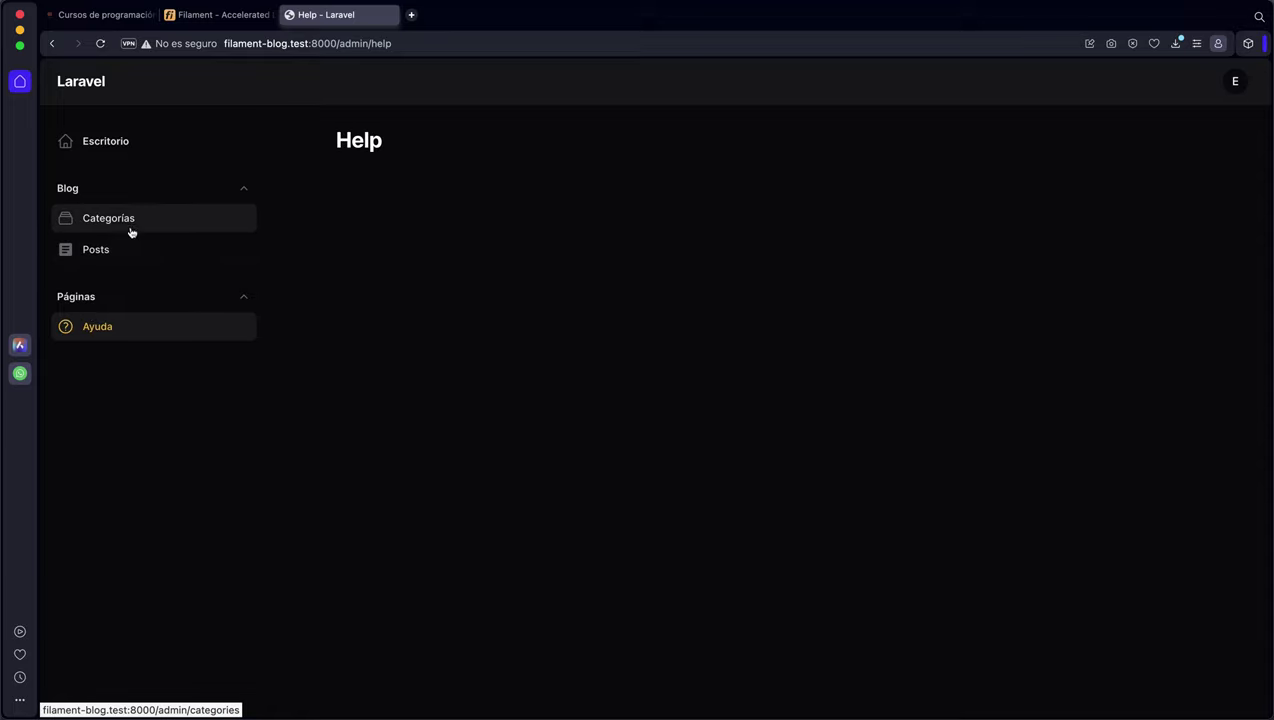
pyautogui.click(180, 219)
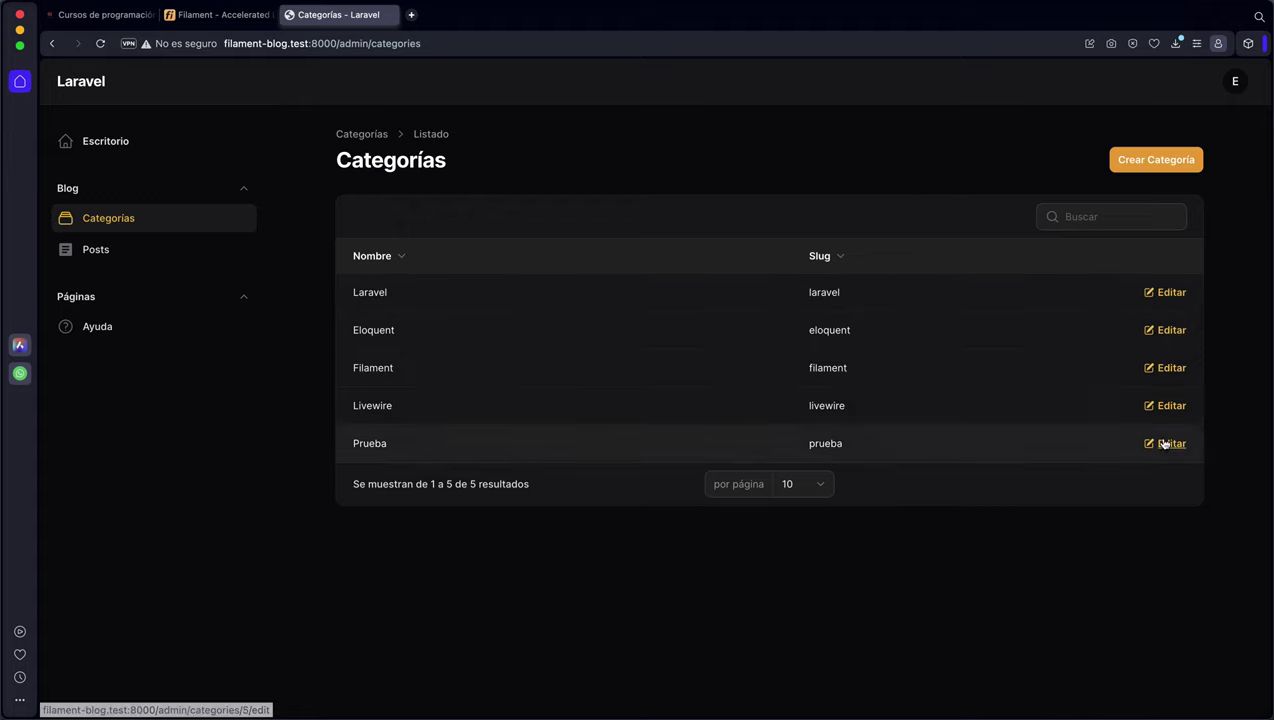
# Step: Log out of the Editor account and sign in with the Admin account's saved e-mail and password
pyautogui.click(1235, 84)
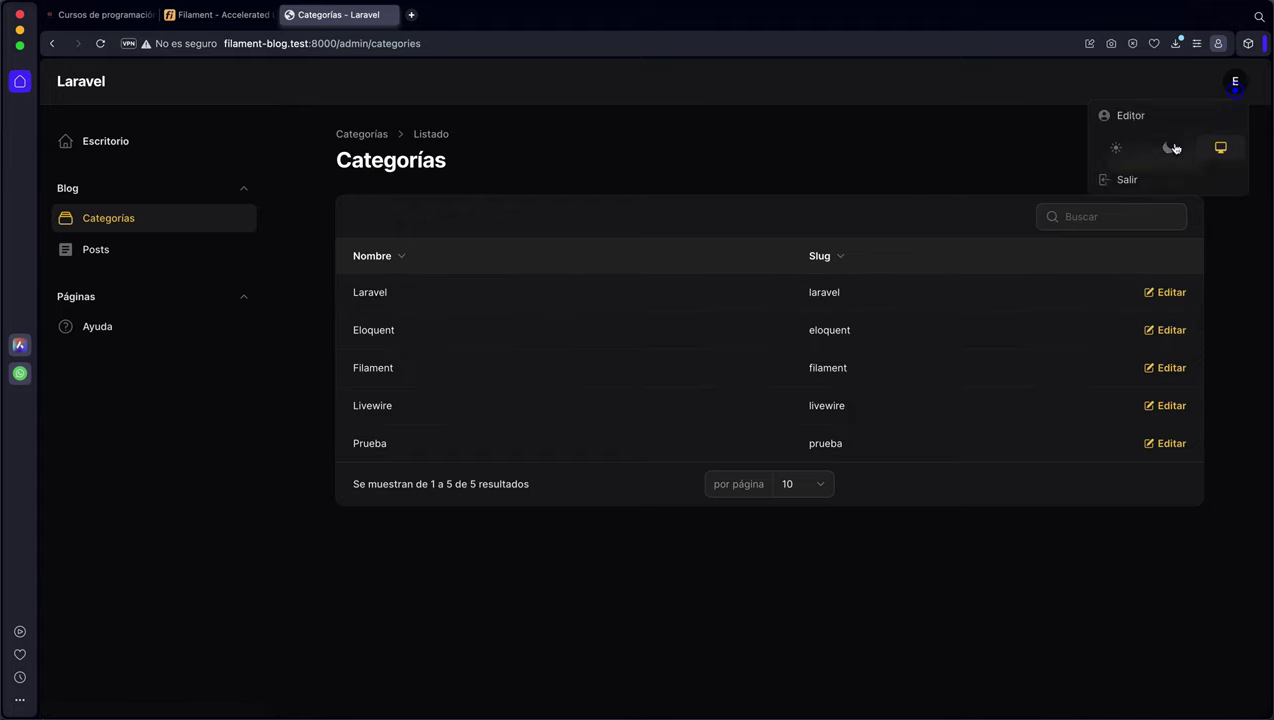
pyautogui.click(1108, 183)
pyautogui.click(619, 360)
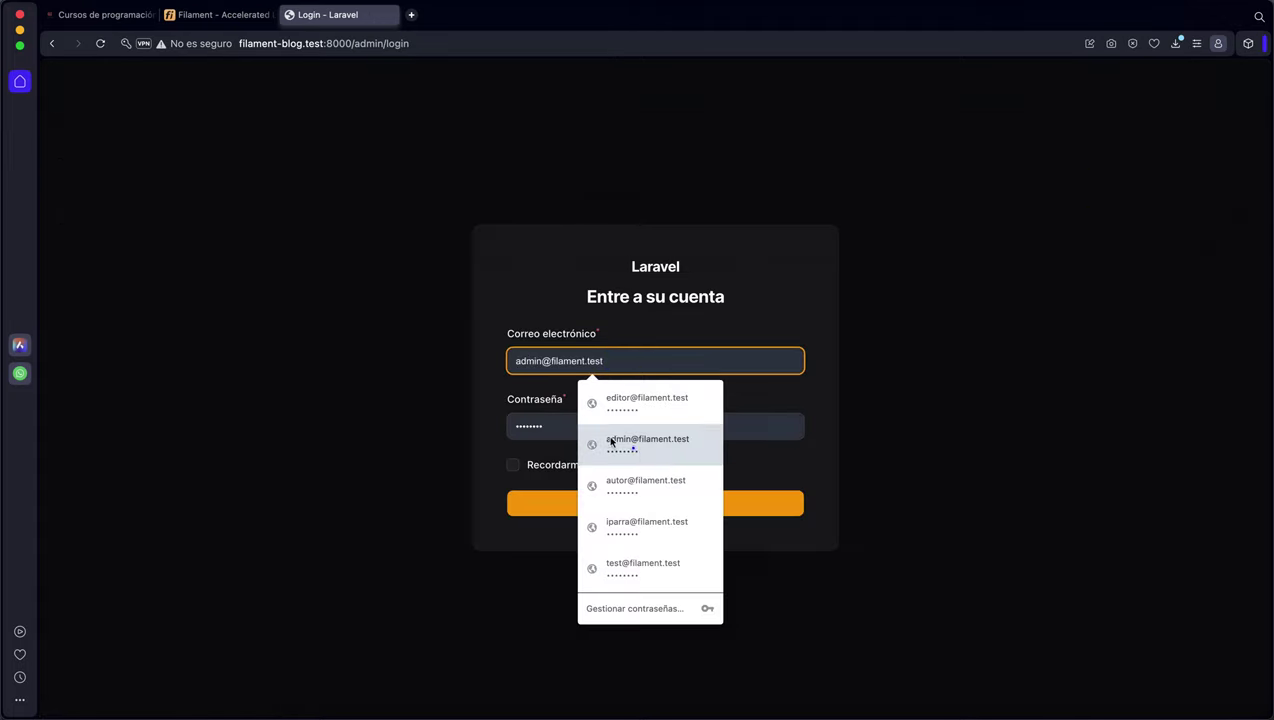
pyautogui.click(612, 444)
pyautogui.press('Return')
# Step: Select all rows in the Categorías list and check the available bulk actions
pyautogui.click(102, 229)
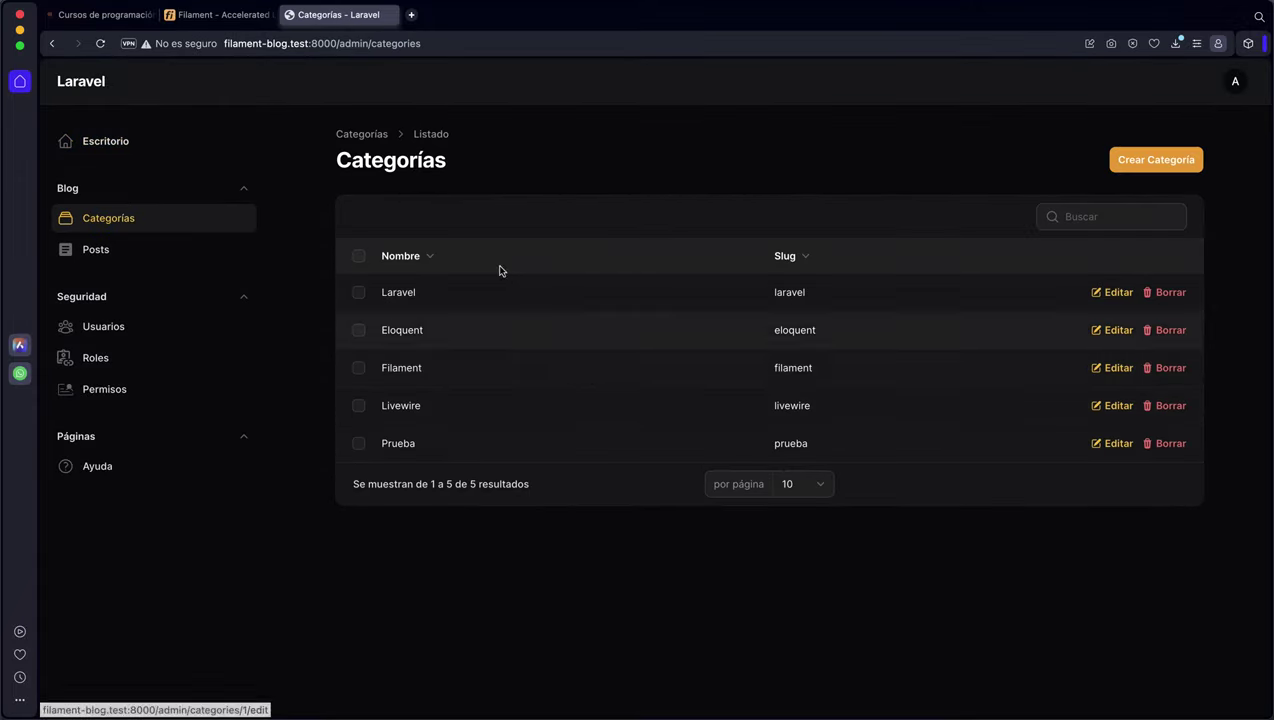
pyautogui.click(358, 256)
pyautogui.click(392, 218)
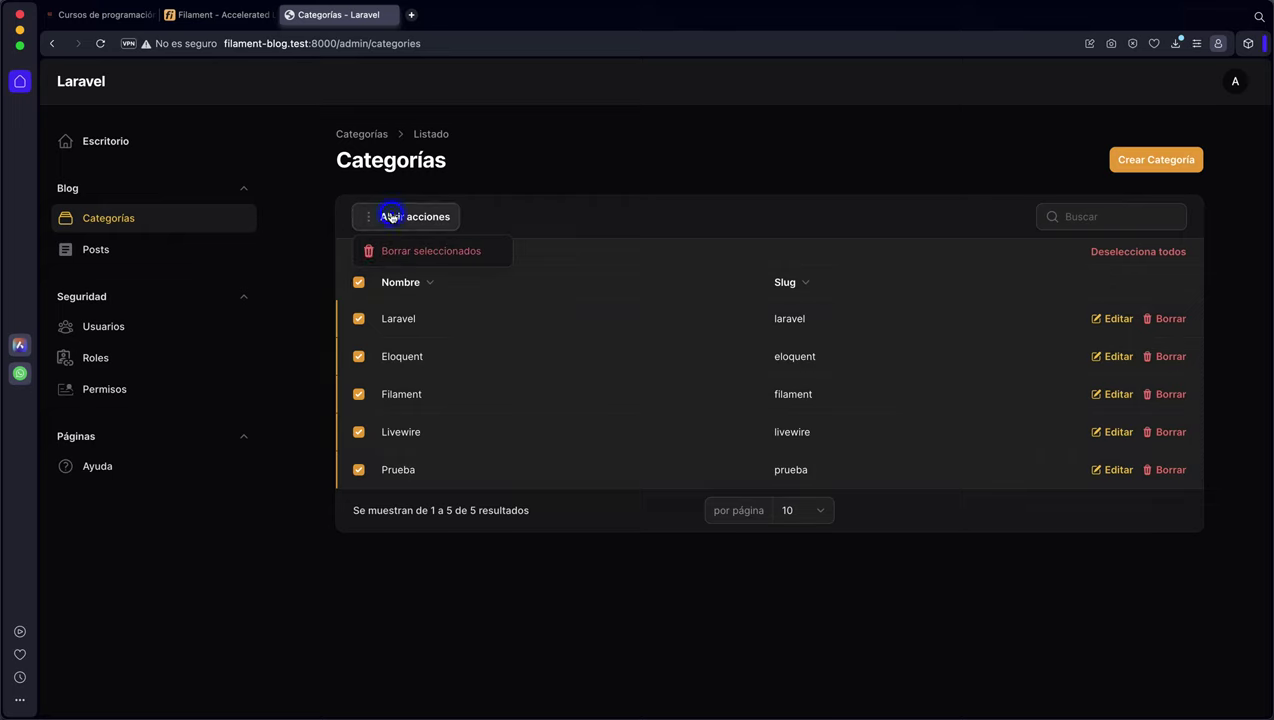
# Step: Open the Posts list and check which filters it offers
pyautogui.click(96, 250)
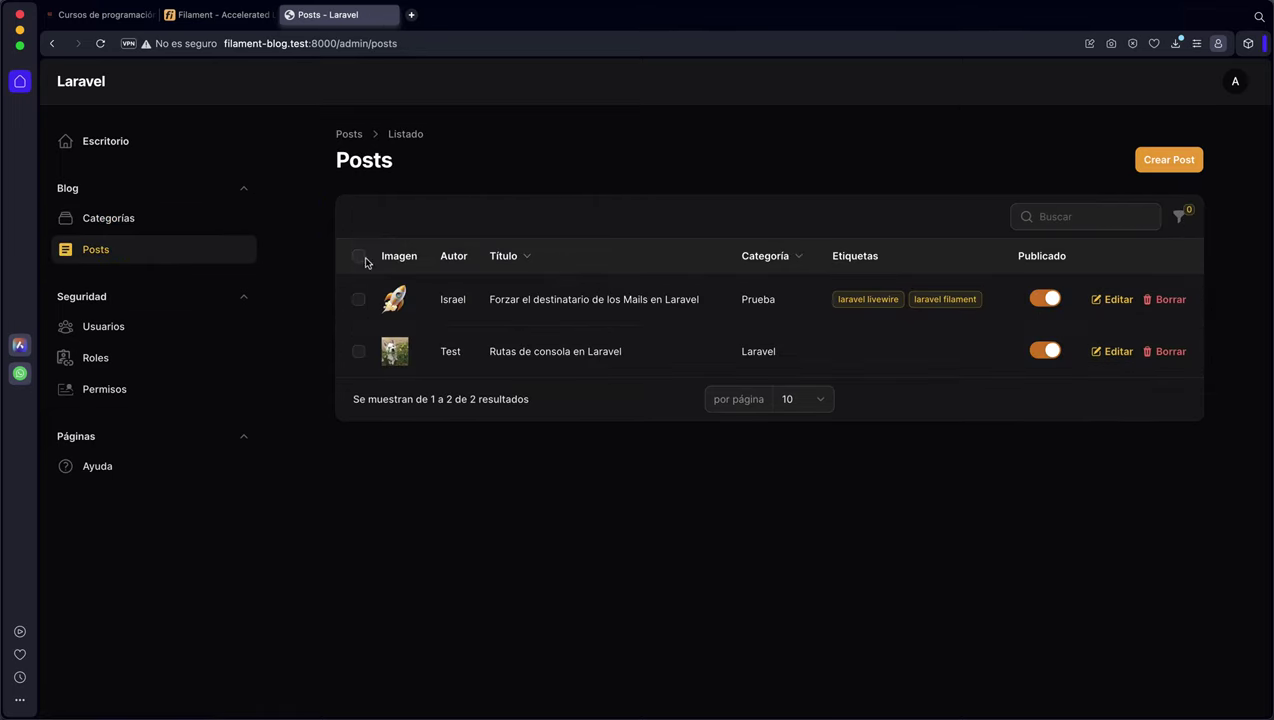
pyautogui.click(1179, 217)
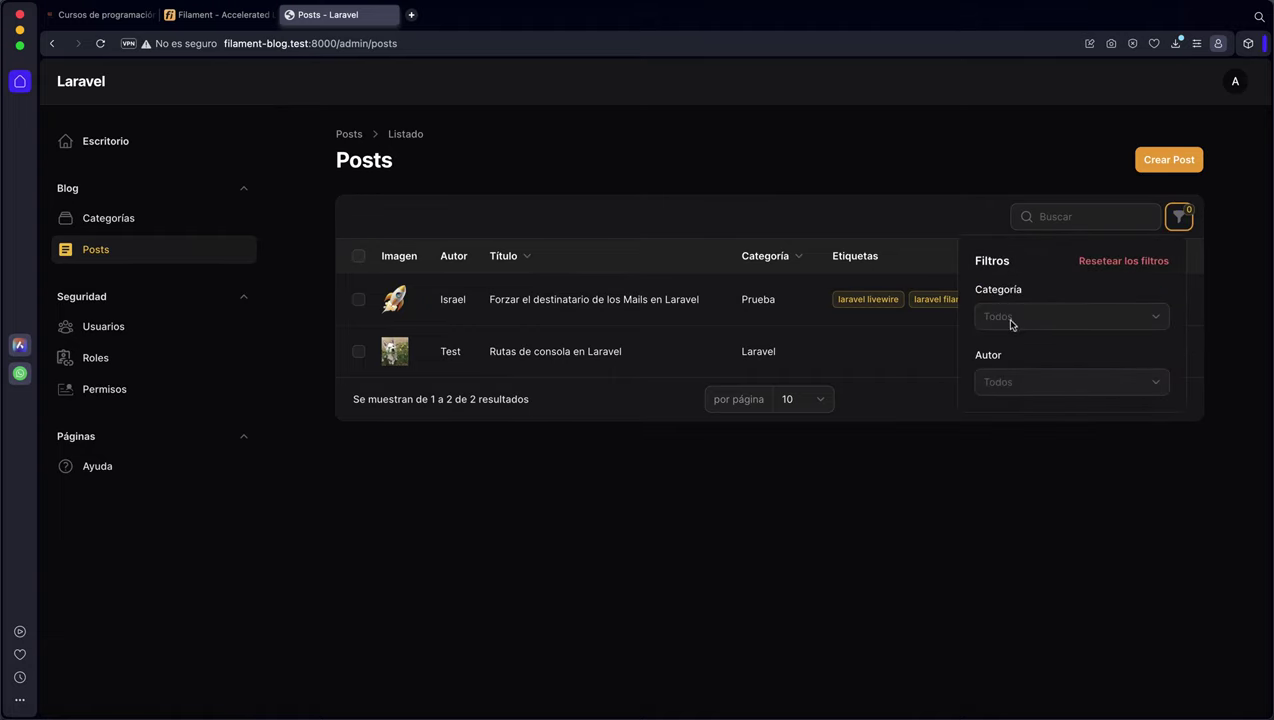
pyautogui.click(992, 209)
# Step: Open the post "Forzar el destinatario de los Mails en Laravel" for editing and examine its author, category and tag fields
pyautogui.click(834, 279)
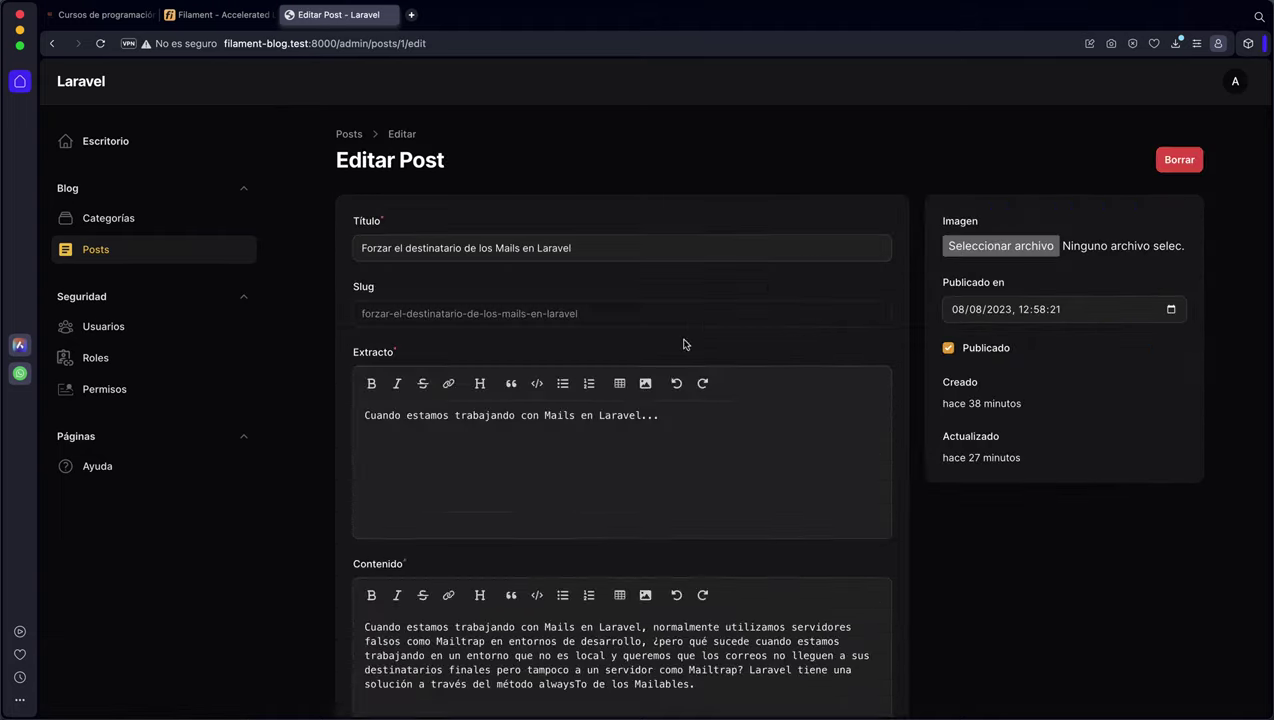
pyautogui.scroll(-5, 600, 420)
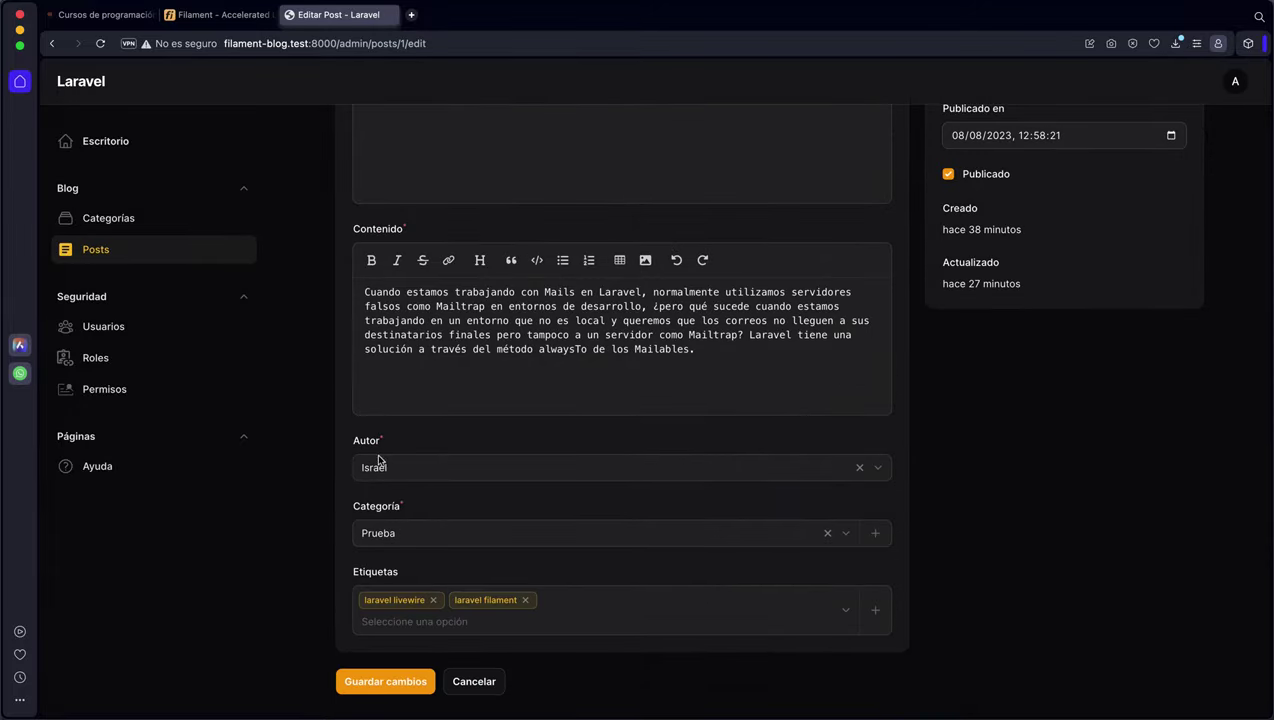
pyautogui.click(369, 469)
pyautogui.click(330, 432)
pyautogui.scroll(5, 330, 432)
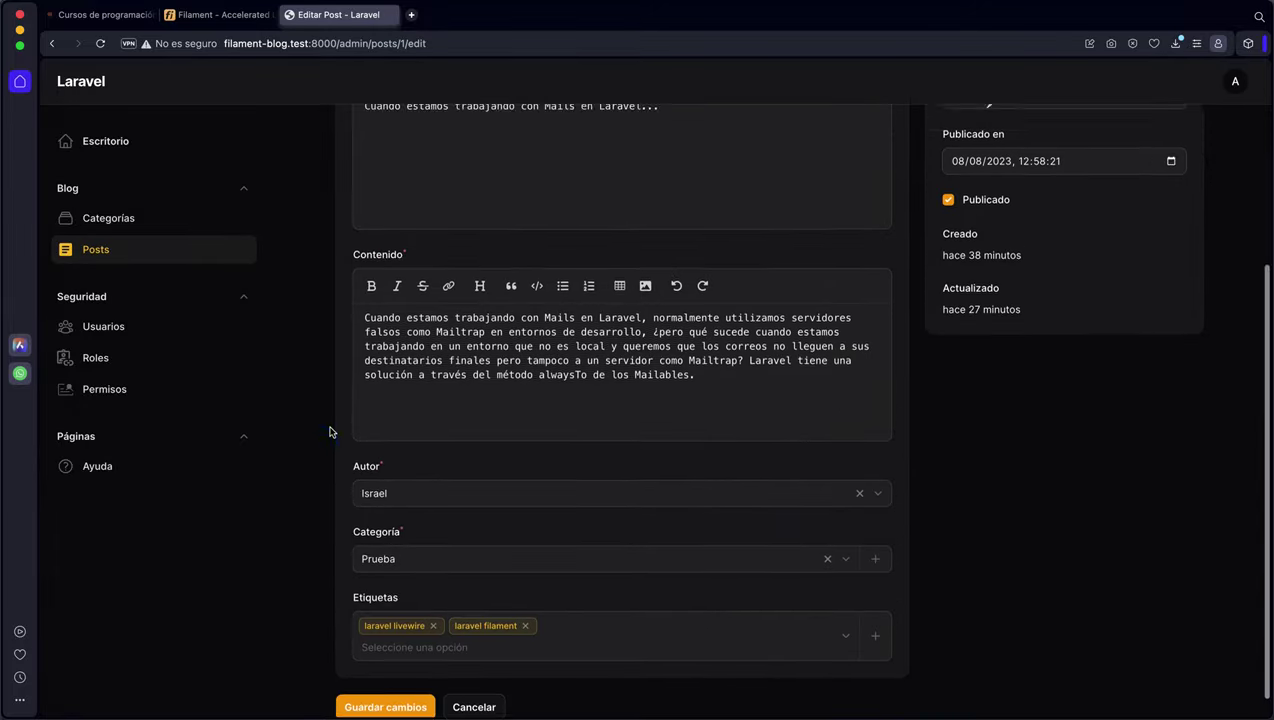
pyautogui.scroll(2, 820, 298)
# Step: Log out and sign in with the Editor account's saved e-mail and password, and review its Categorías and Posts lists
pyautogui.click(1235, 81)
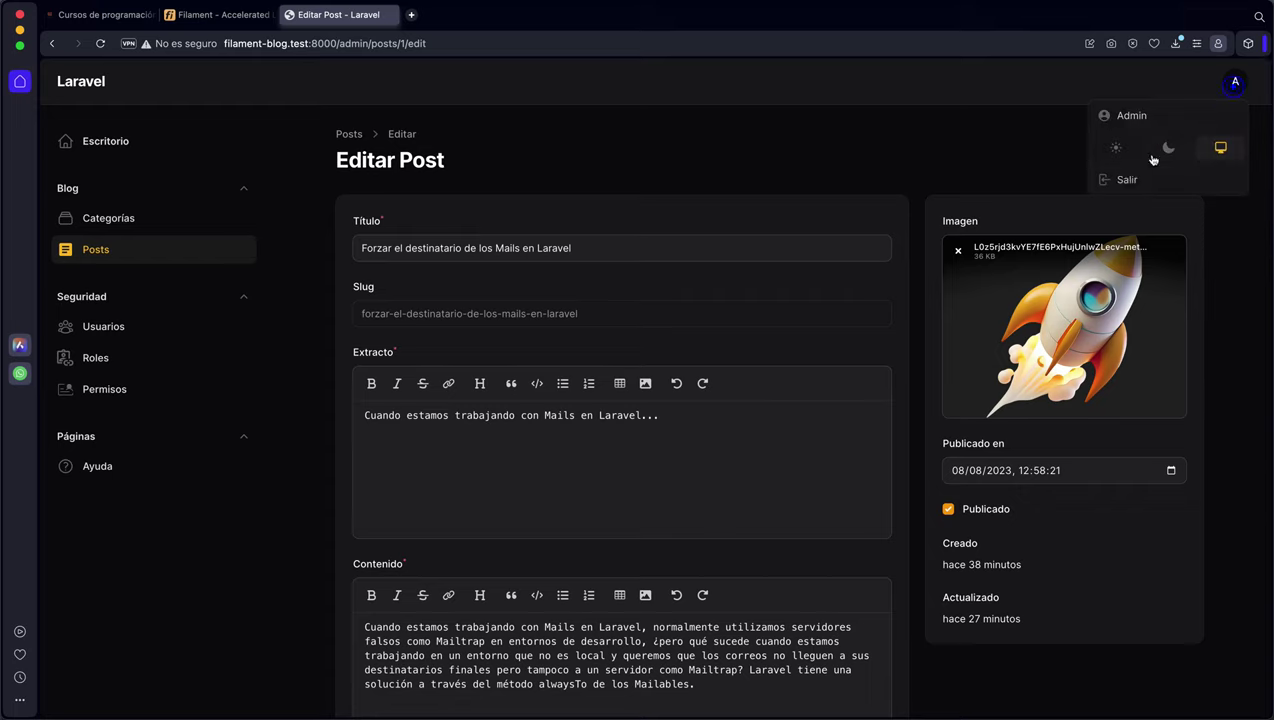
pyautogui.click(1127, 179)
pyautogui.click(615, 362)
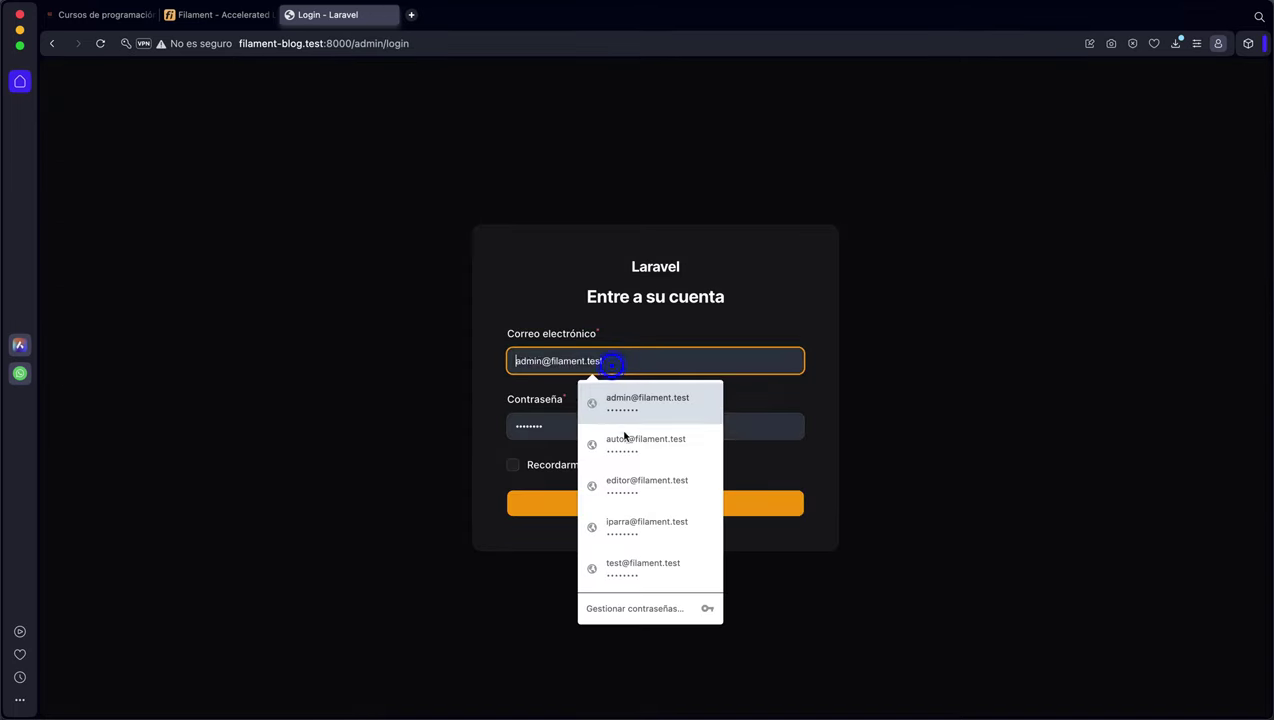
pyautogui.click(632, 481)
pyautogui.press('Return')
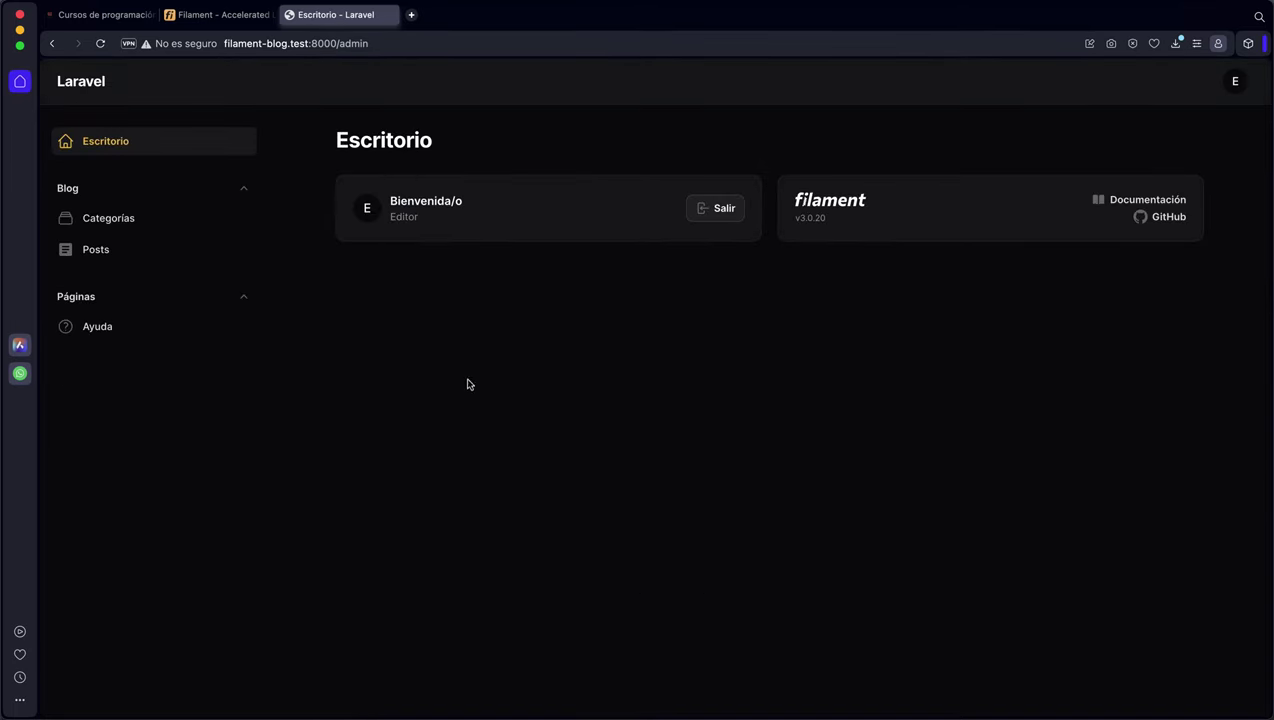
pyautogui.click(100, 220)
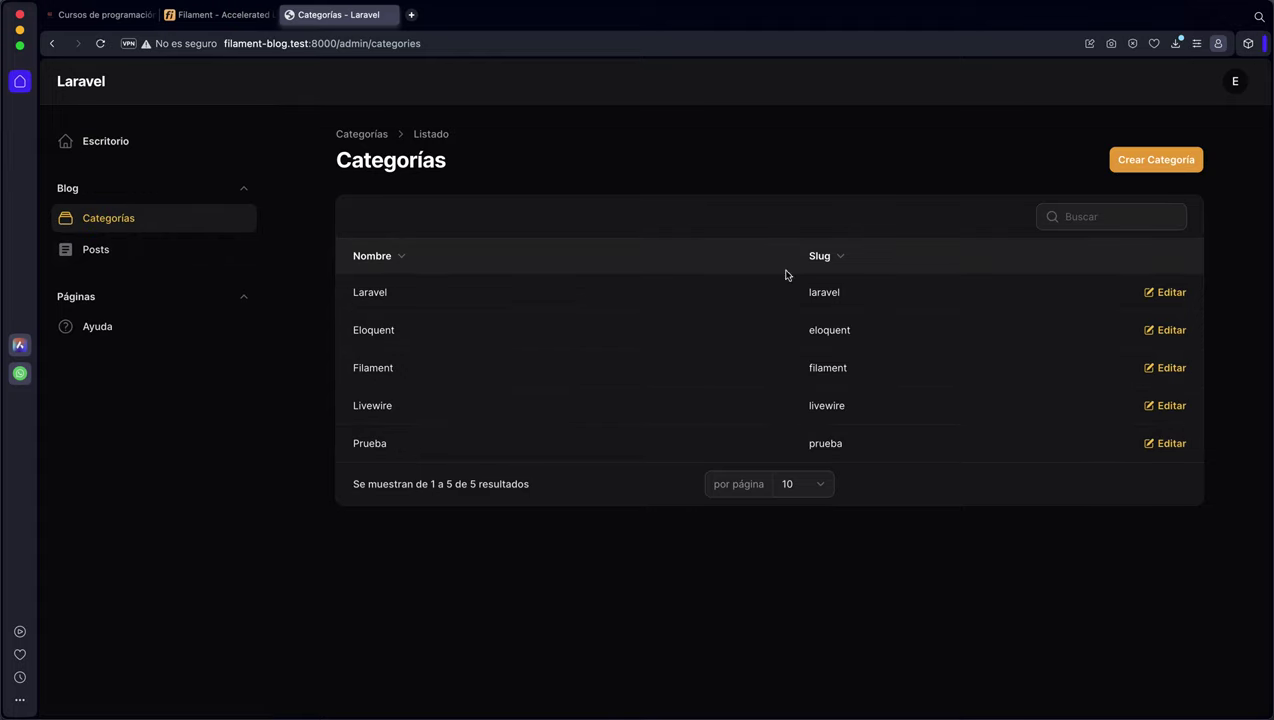
pyautogui.click(100, 248)
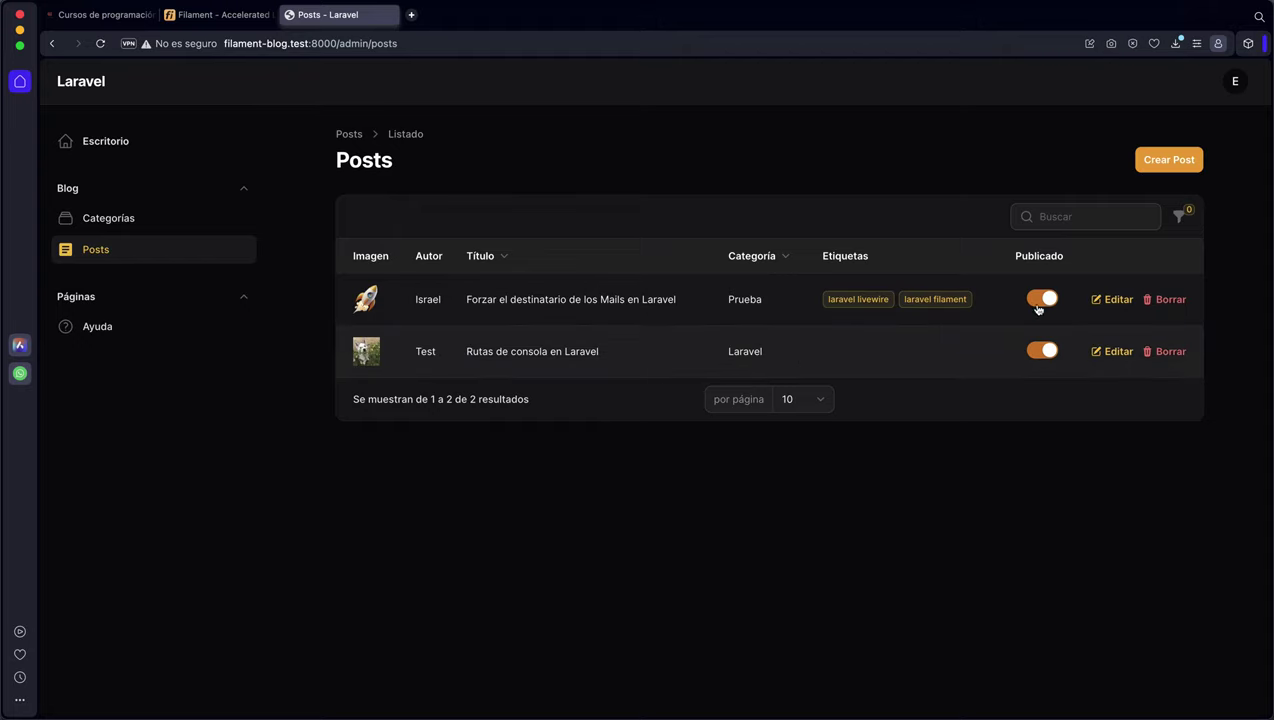
# Step: Log out of the Editor account and sign in with the Author account's saved e-mail and password
pyautogui.click(1233, 84)
pyautogui.click(1150, 178)
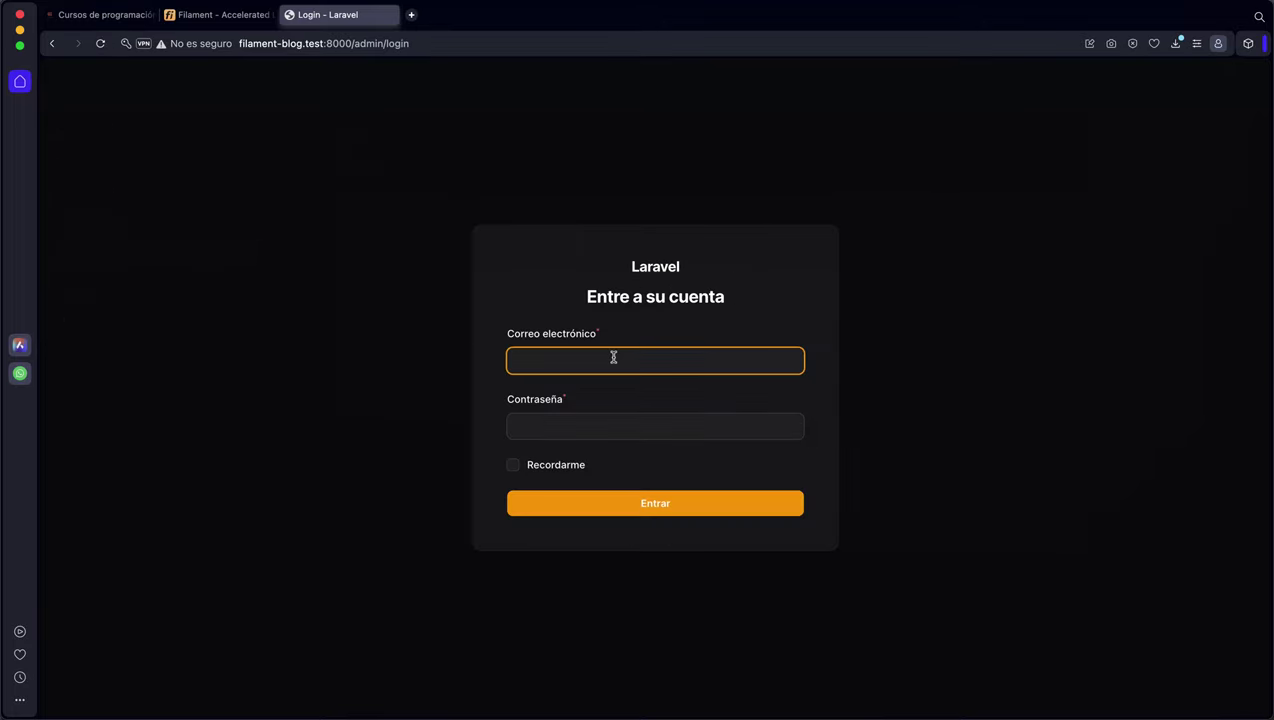
pyautogui.click(613, 357)
pyautogui.click(625, 488)
pyautogui.click(625, 503)
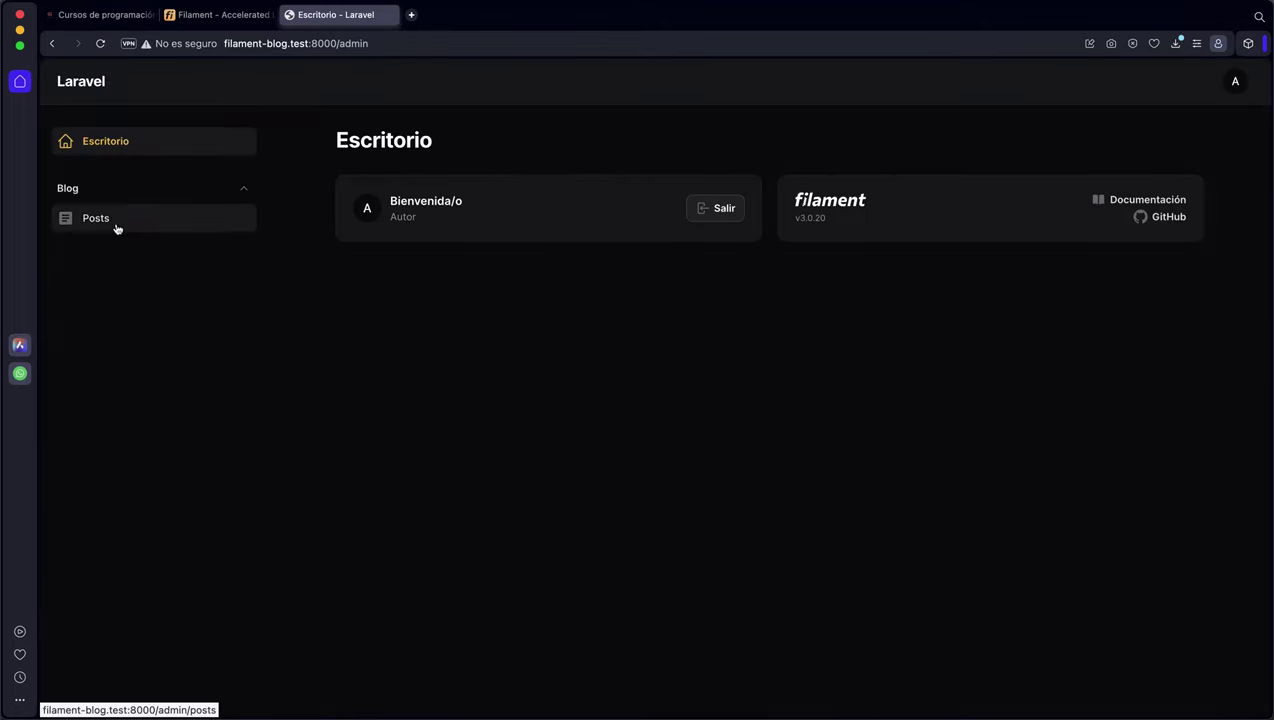
# Step: Open the author's Posts list and examine its category filter
pyautogui.click(116, 224)
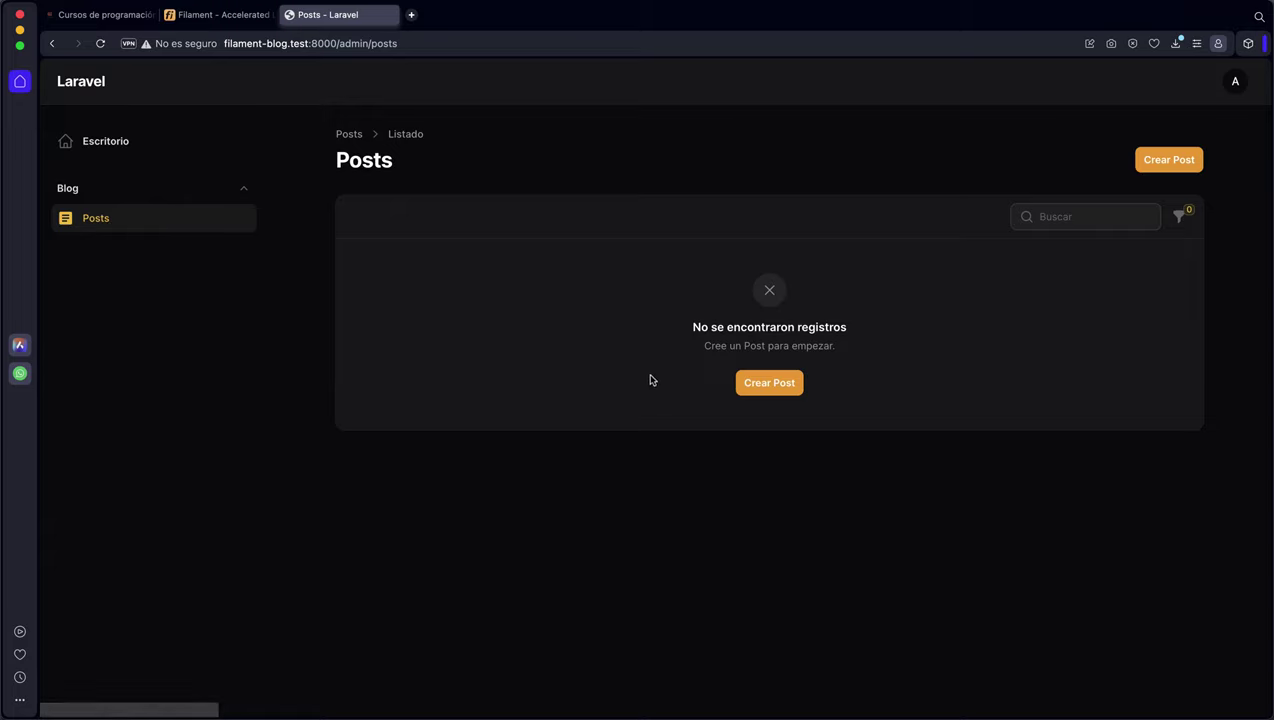
pyautogui.click(1179, 216)
pyautogui.click(1021, 316)
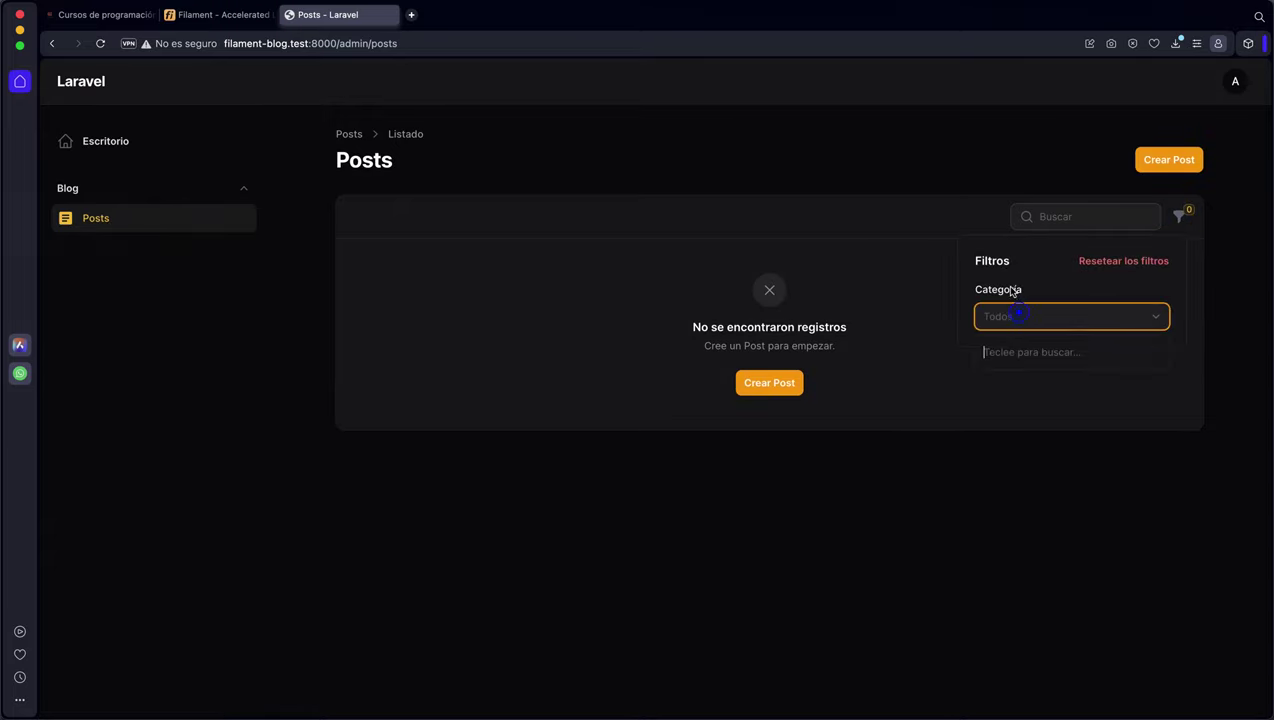
pyautogui.click(1008, 289)
pyautogui.click(1003, 279)
pyautogui.click(993, 254)
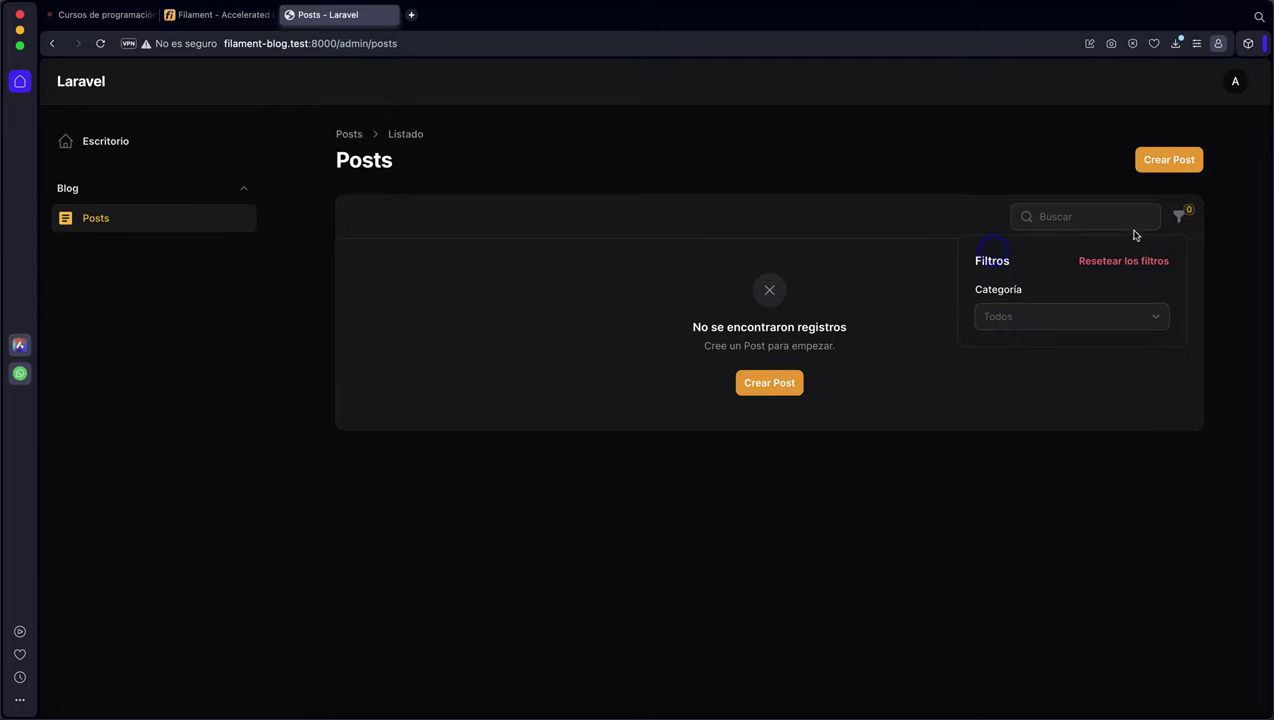
pyautogui.click(1150, 140)
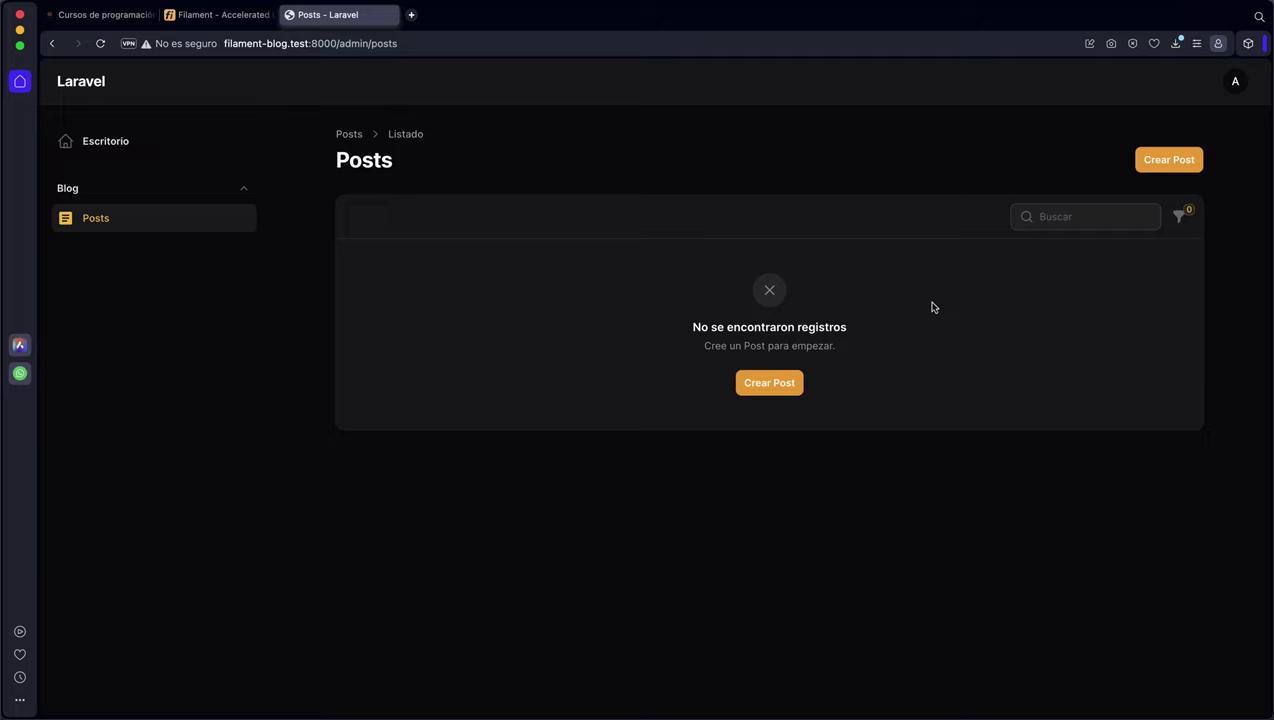
# Step: Examine the fields of the new post form, especially Autor, Categoría and Etiquetas, and return to the Posts list
pyautogui.click(769, 382)
pyautogui.scroll(-2, 812, 365)
pyautogui.scroll(-3, 819, 367)
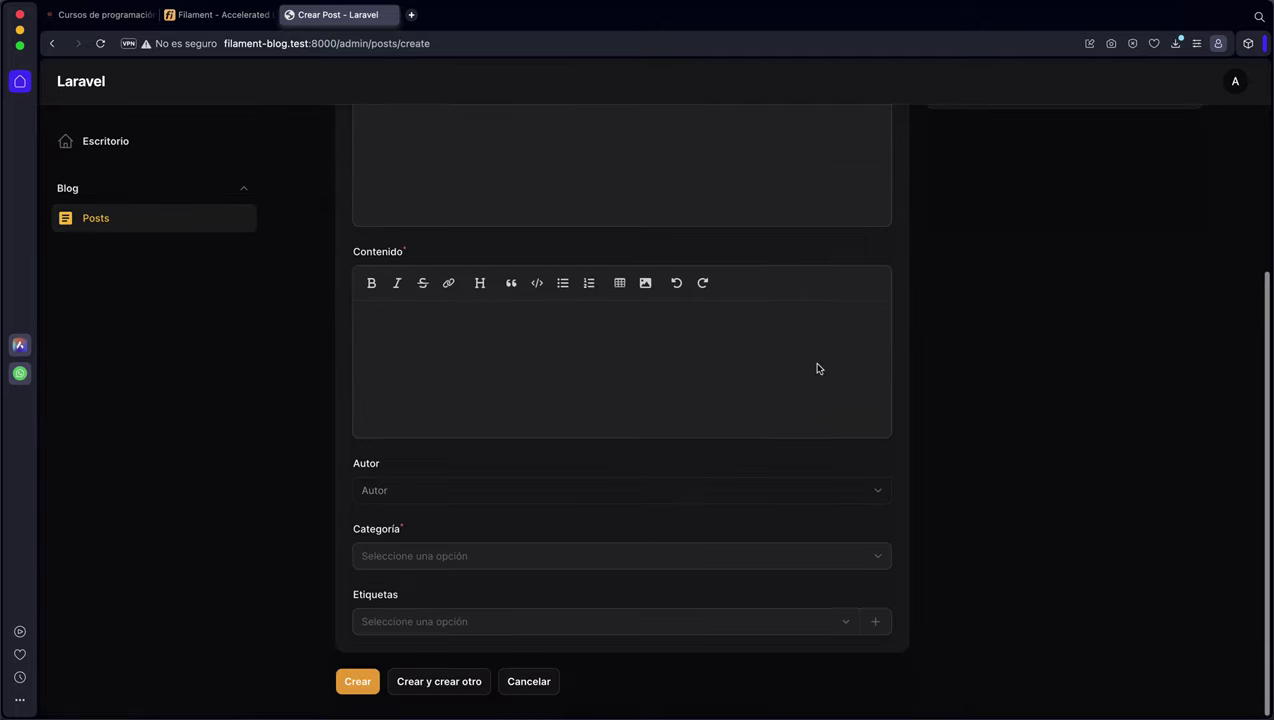
pyautogui.scroll(5, 819, 367)
pyautogui.click(96, 218)
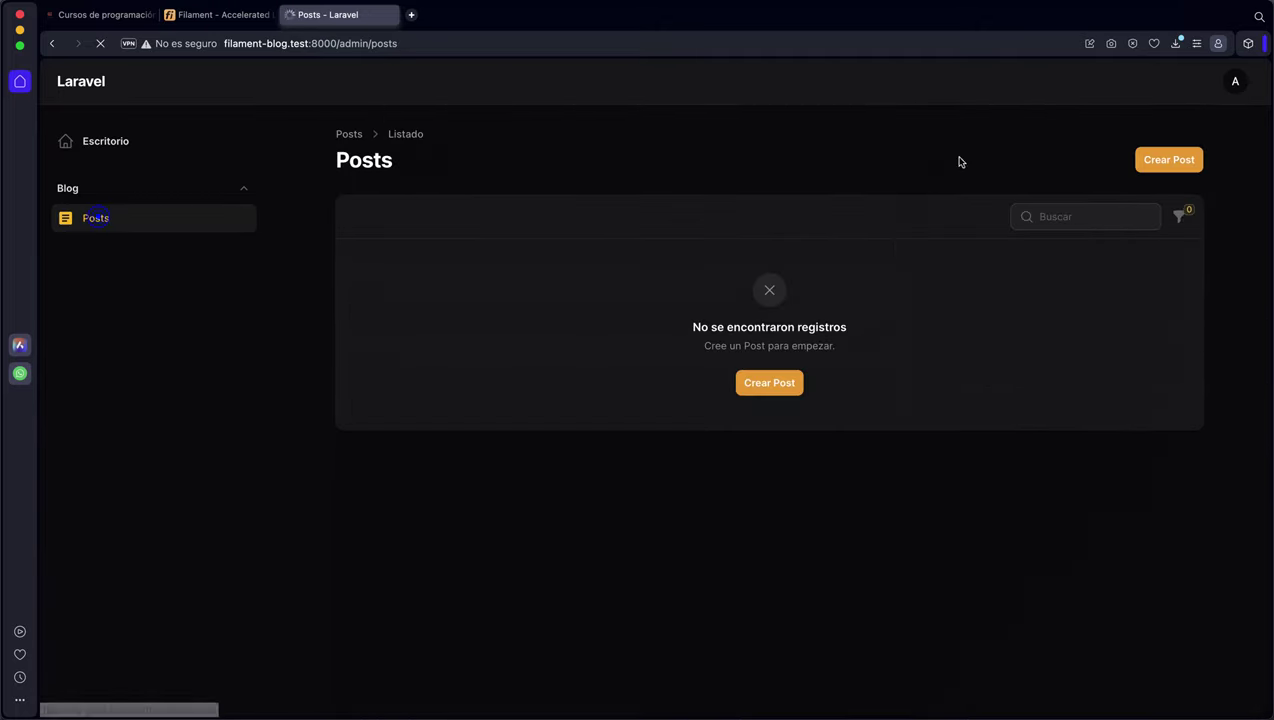
# Step: Log out of the Author account and sign in with the saved e-mail and password of the account named after a person
pyautogui.click(1232, 80)
pyautogui.click(1118, 180)
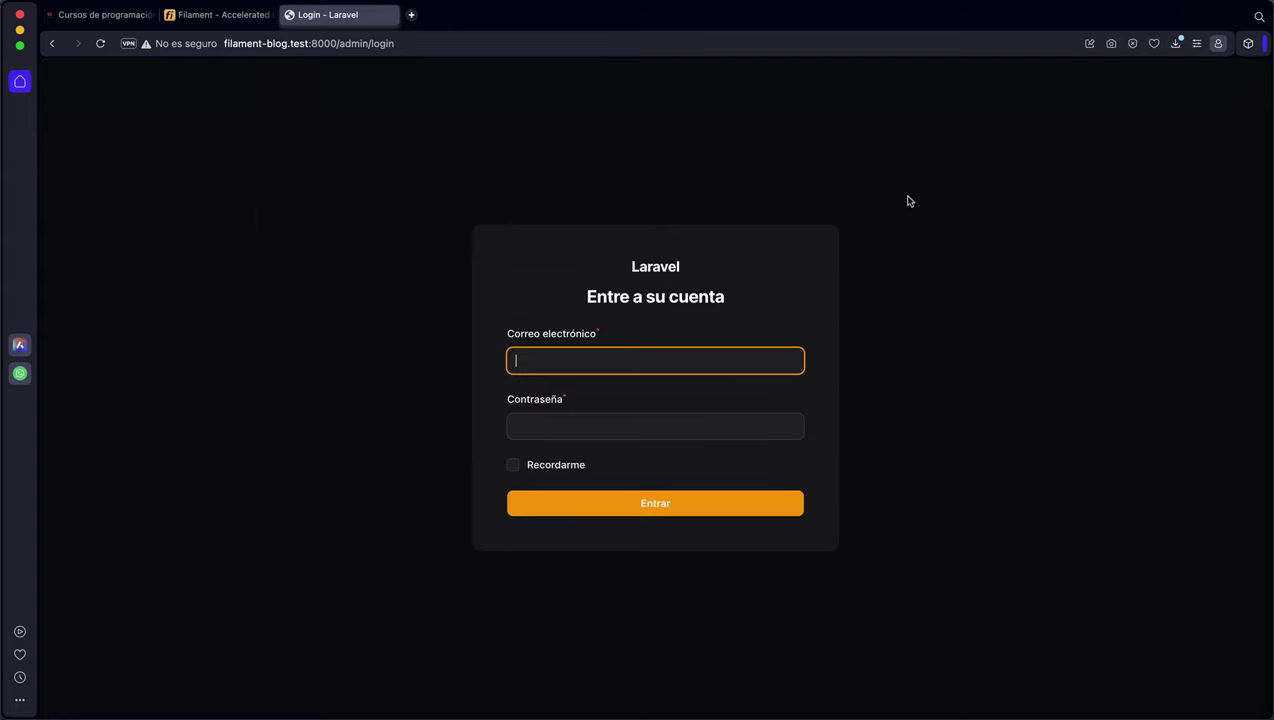
pyautogui.click(640, 358)
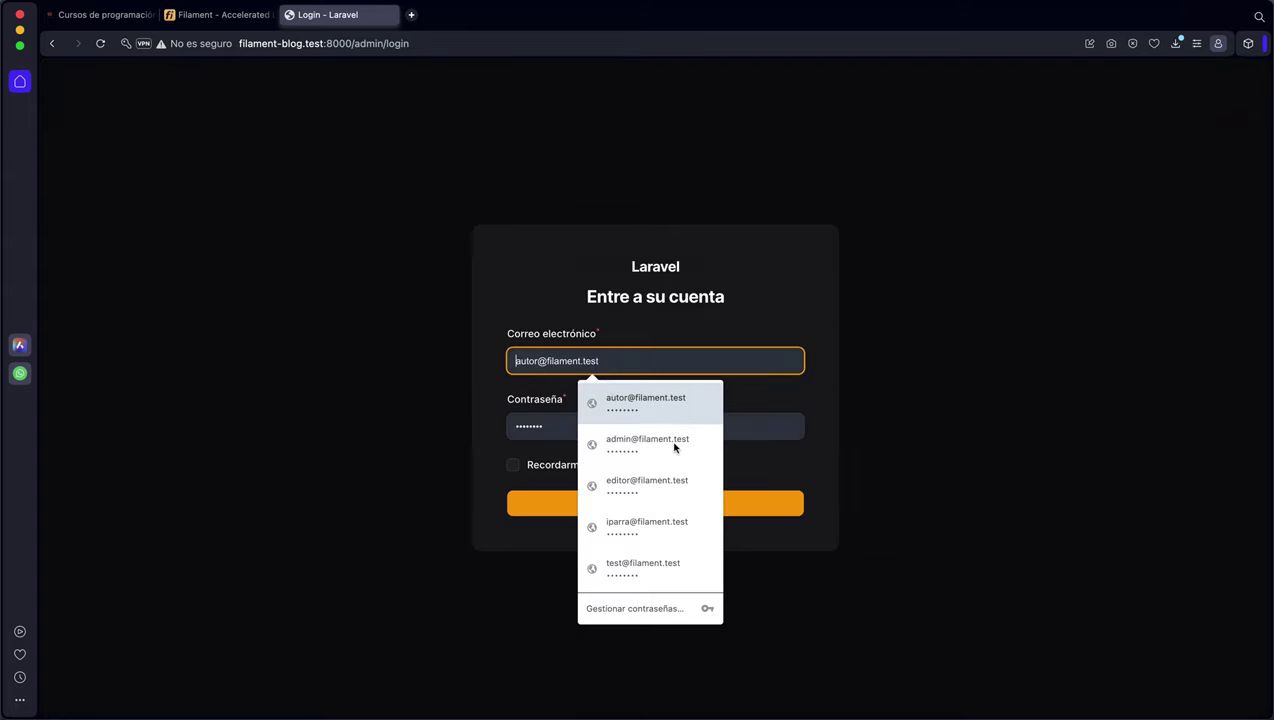
pyautogui.click(635, 528)
pyautogui.click(606, 494)
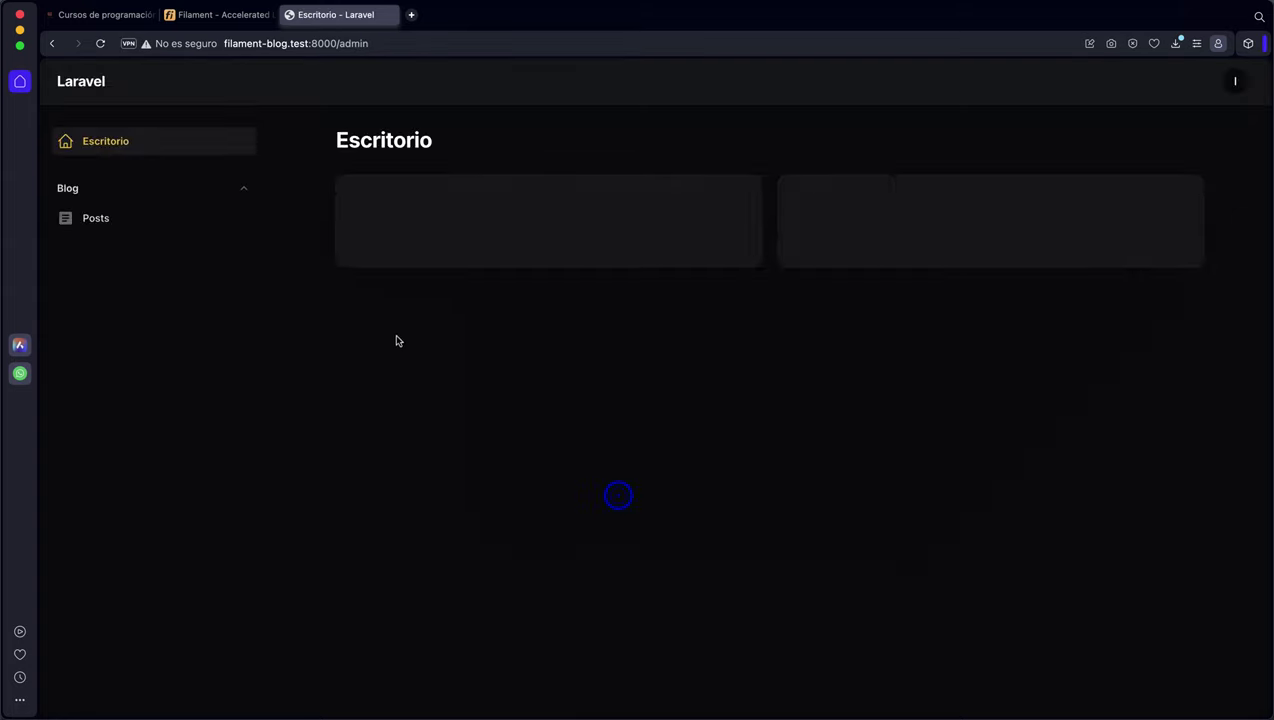
# Step: Open this author's Posts list and examine its row actions and category filter
pyautogui.click(122, 220)
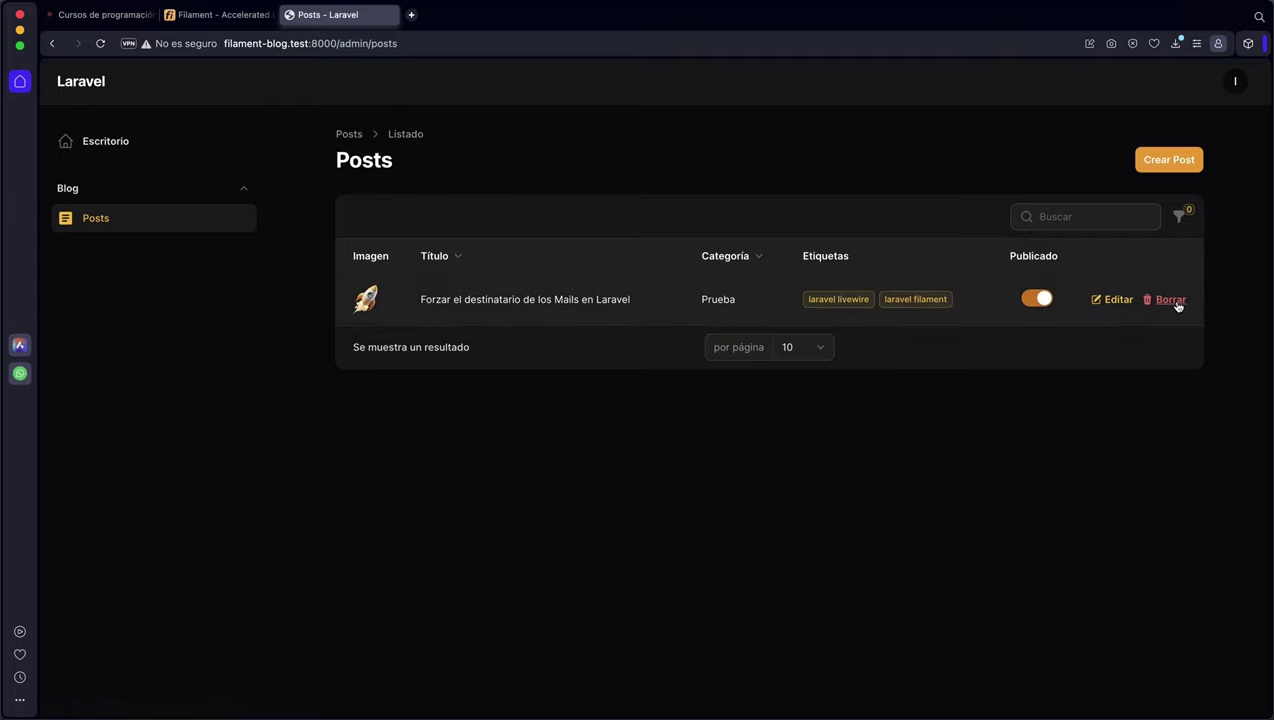
pyautogui.click(1180, 219)
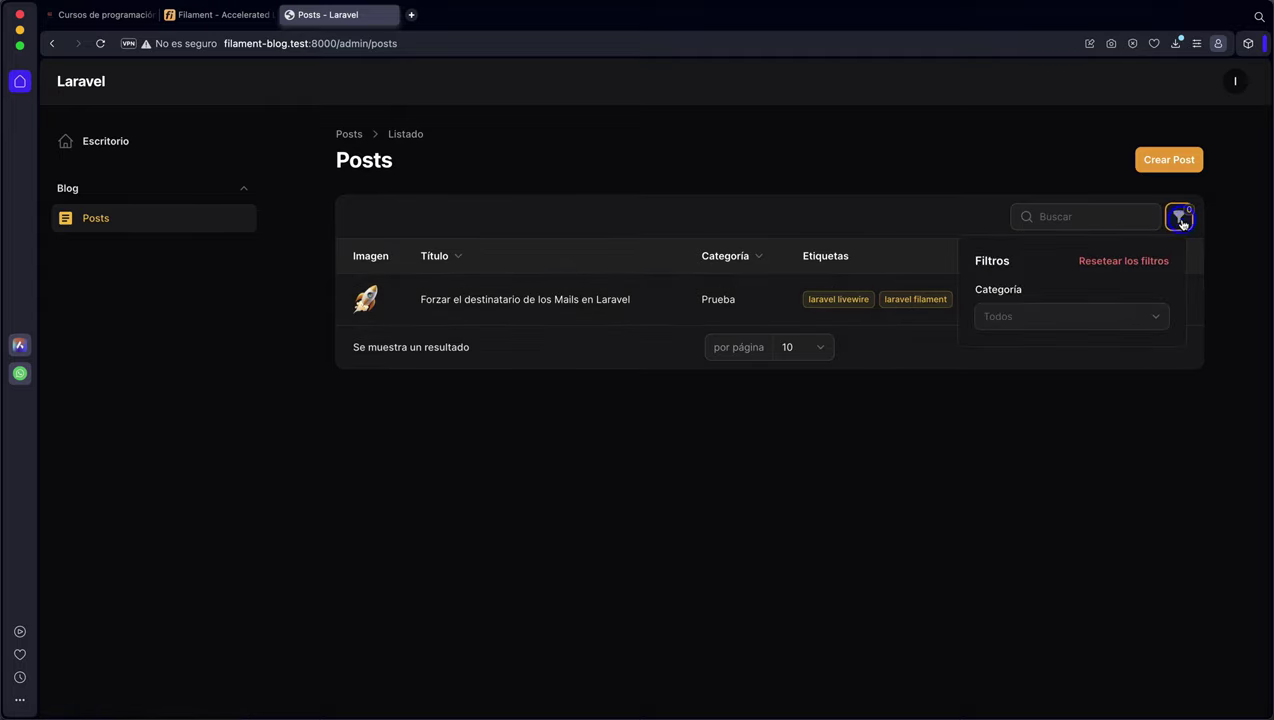
pyautogui.click(1181, 221)
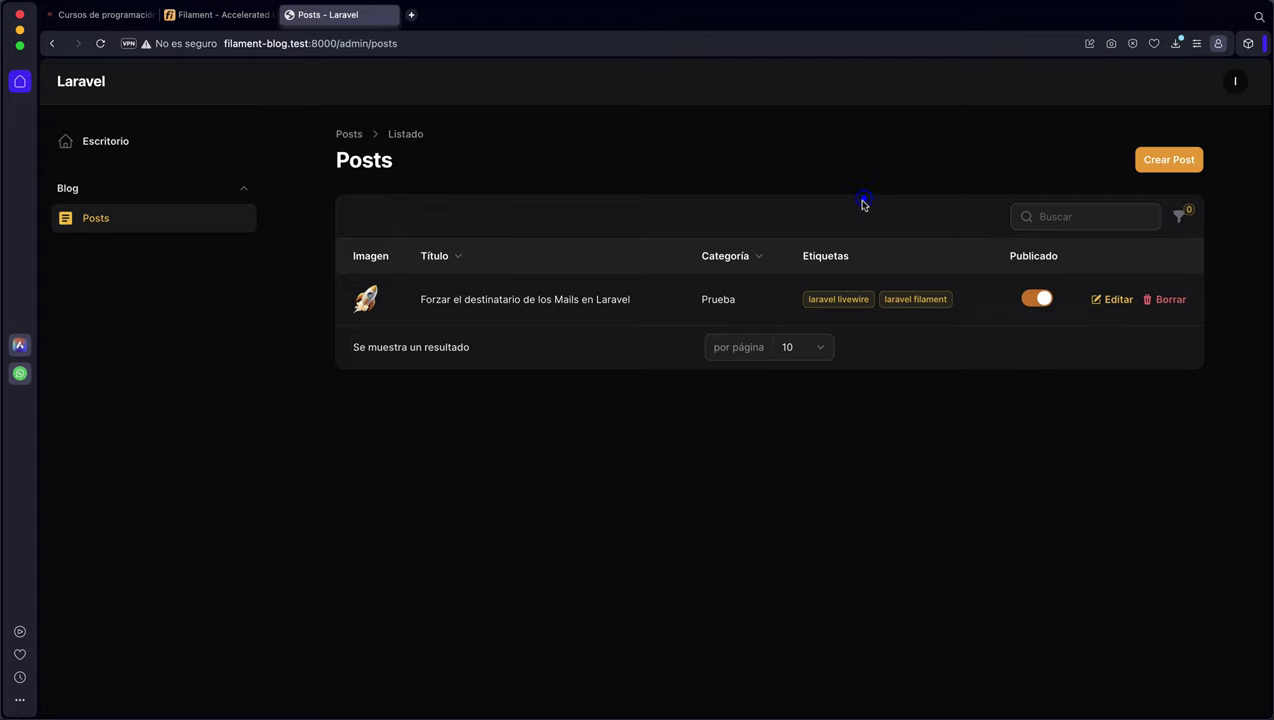
# Step: Open the post "Forzar el destinatario de los Mails en Laravel" for editing and examine its Autor, Categoría and Etiquetas fields, including the new tag form
pyautogui.click(1110, 299)
pyautogui.scroll(-5, 736, 282)
pyautogui.scroll(5, 736, 282)
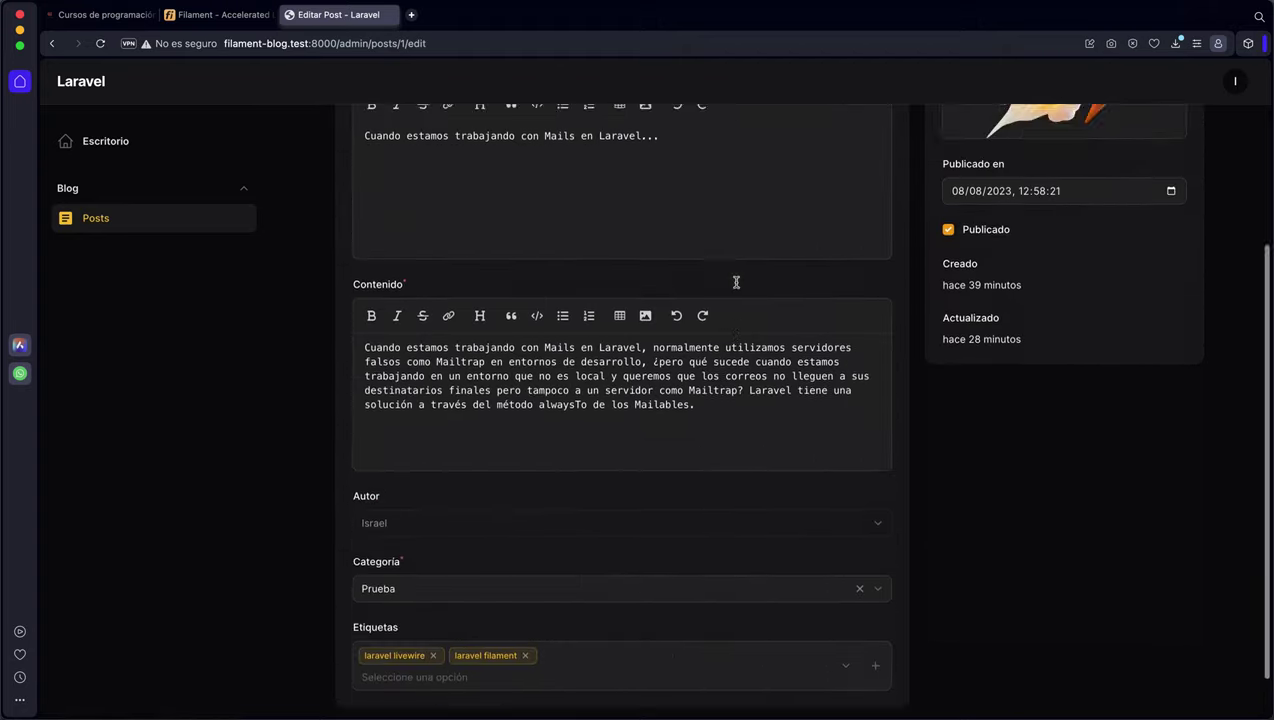
pyautogui.scroll(-5, 736, 284)
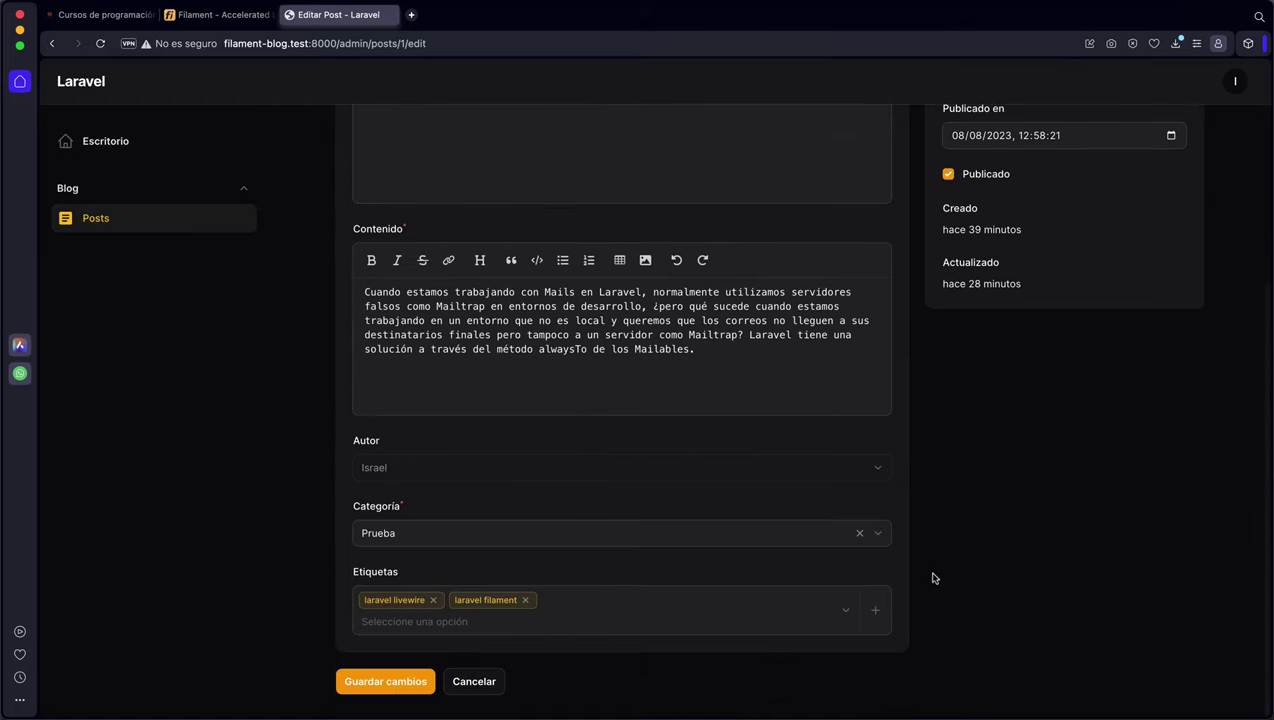
pyautogui.click(875, 612)
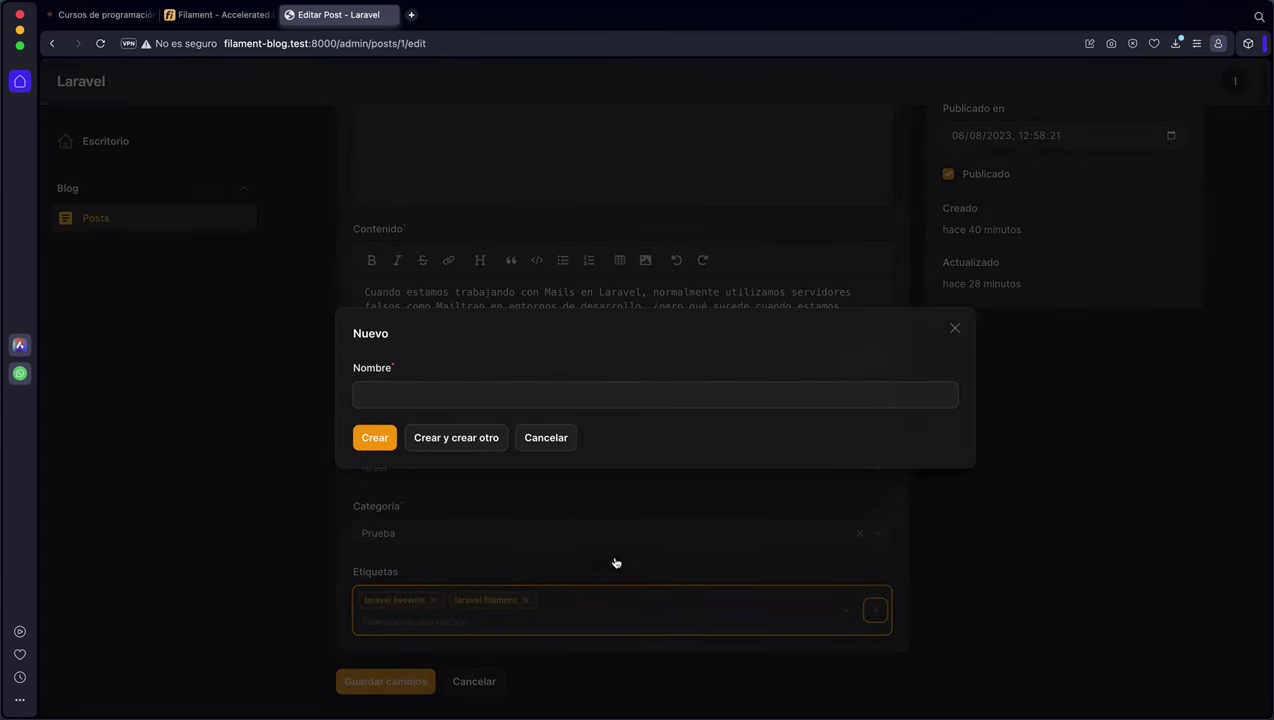
pyautogui.click(552, 444)
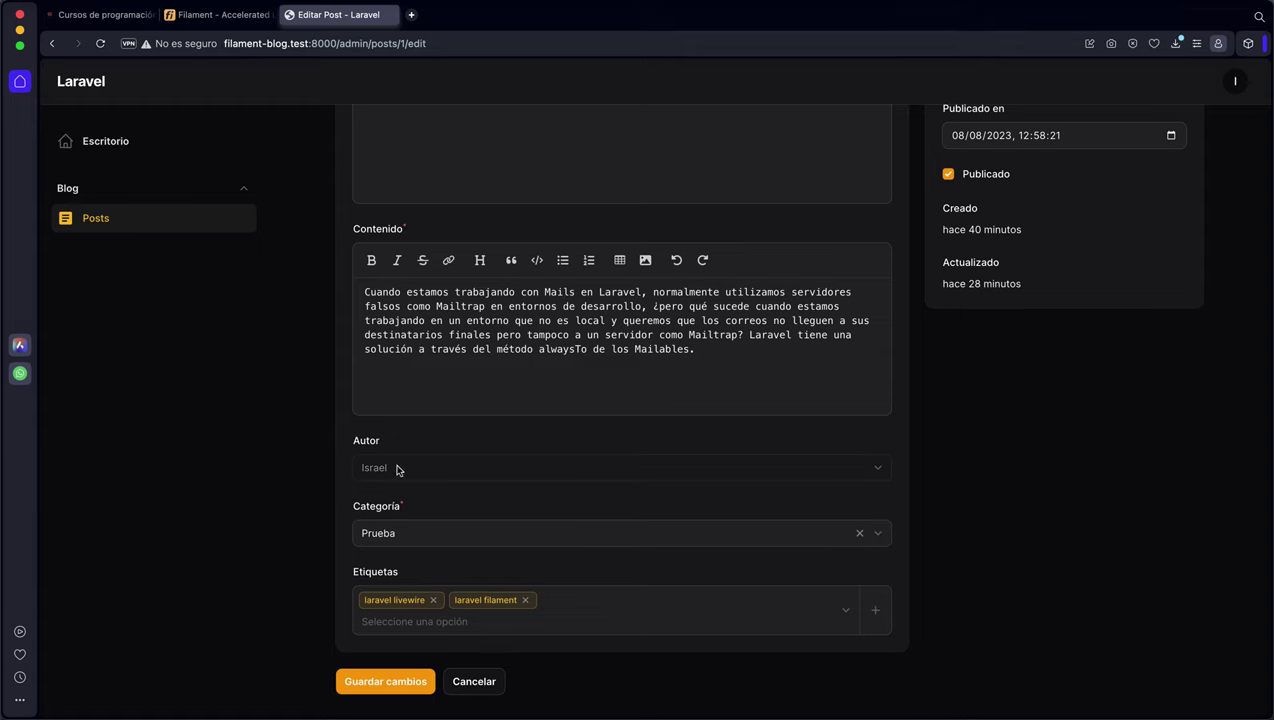
pyautogui.scroll(5, 826, 477)
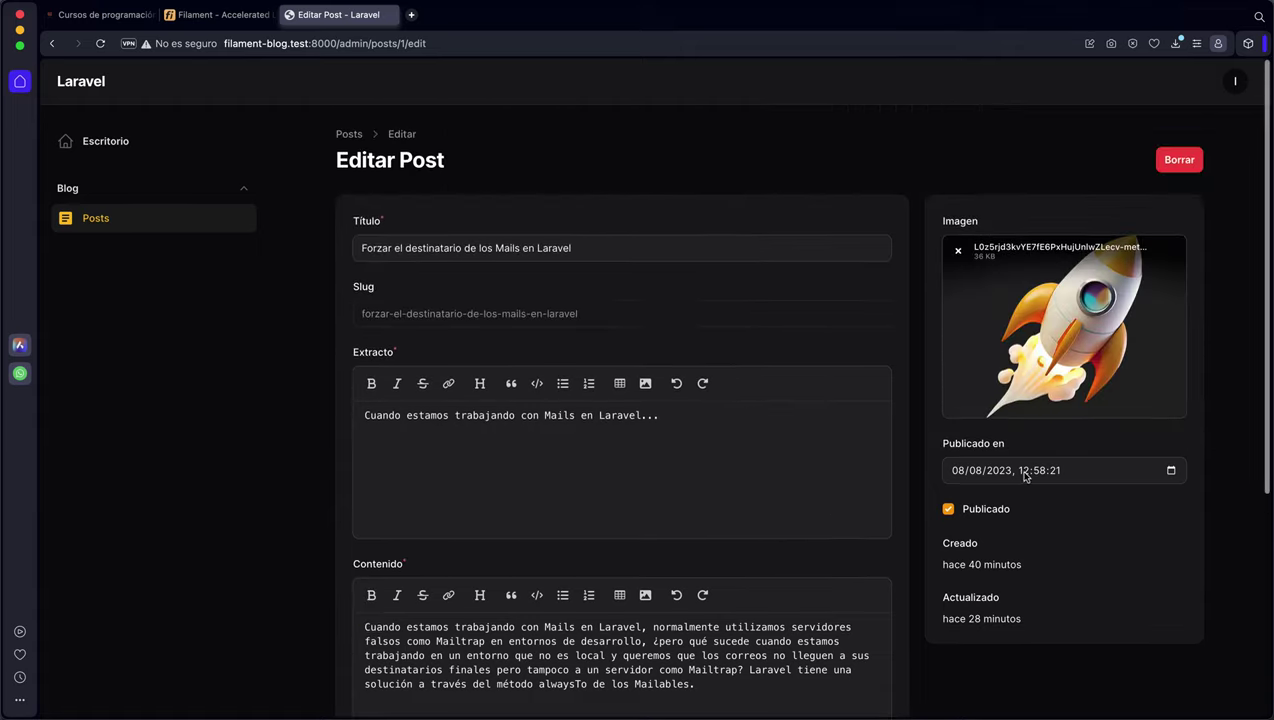
# Step: Log out of this author's account and sign in with the Editor account's saved e-mail and password
pyautogui.click(1235, 81)
pyautogui.click(1145, 177)
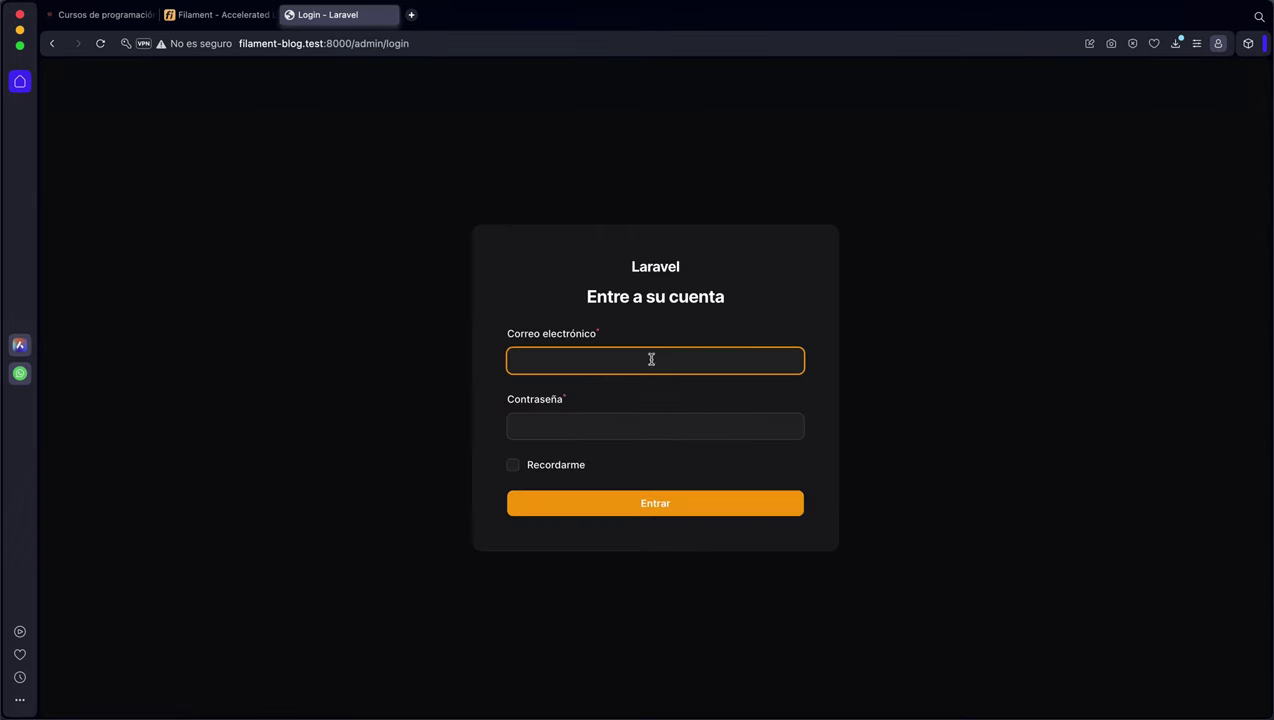
pyautogui.click(655, 356)
pyautogui.click(634, 528)
pyautogui.click(527, 500)
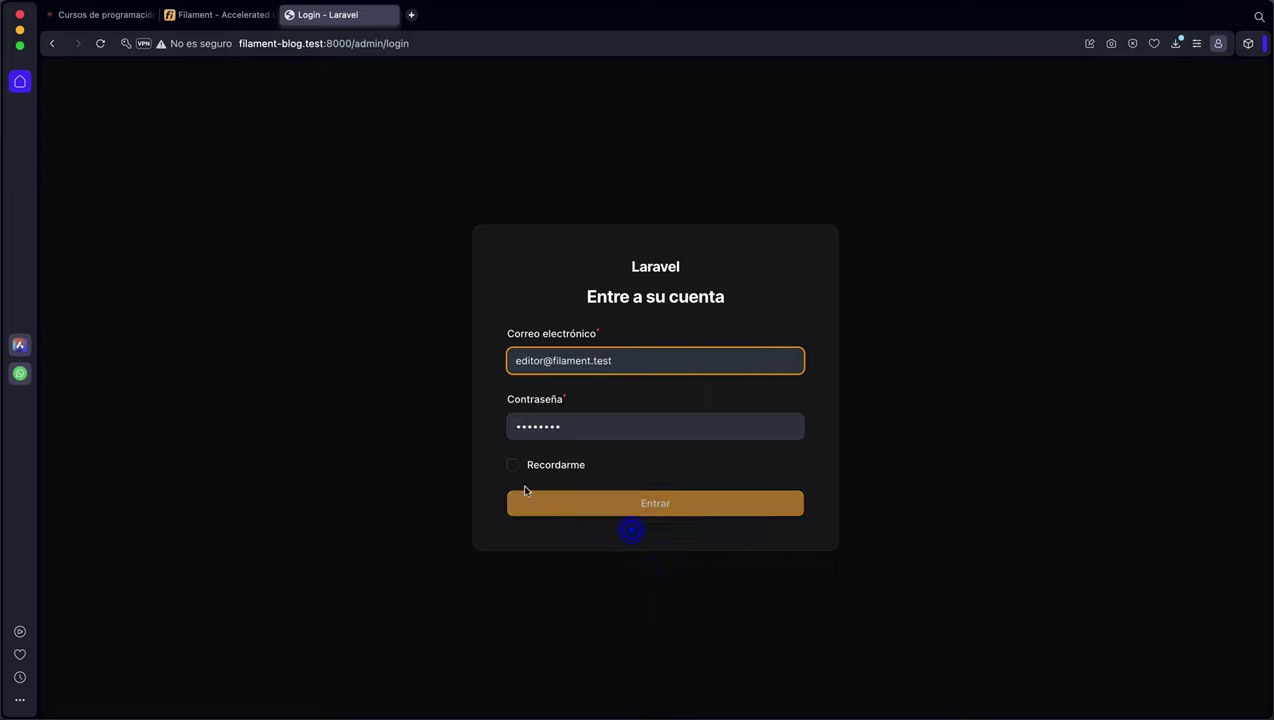
# Step: Open the post "Forzar el destinatario de los Mails en Laravel" for editing as Editor and view its new category form without creating anything
pyautogui.click(105, 252)
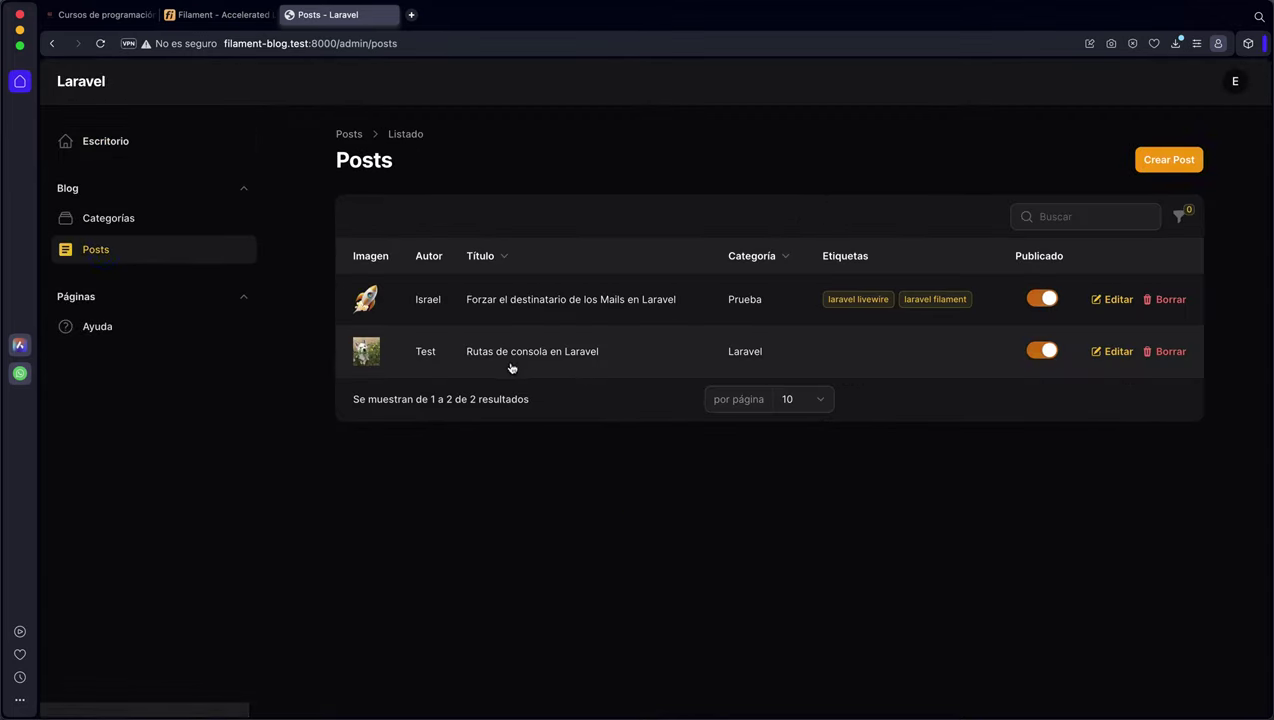
pyautogui.click(1113, 299)
pyautogui.scroll(-5, 785, 347)
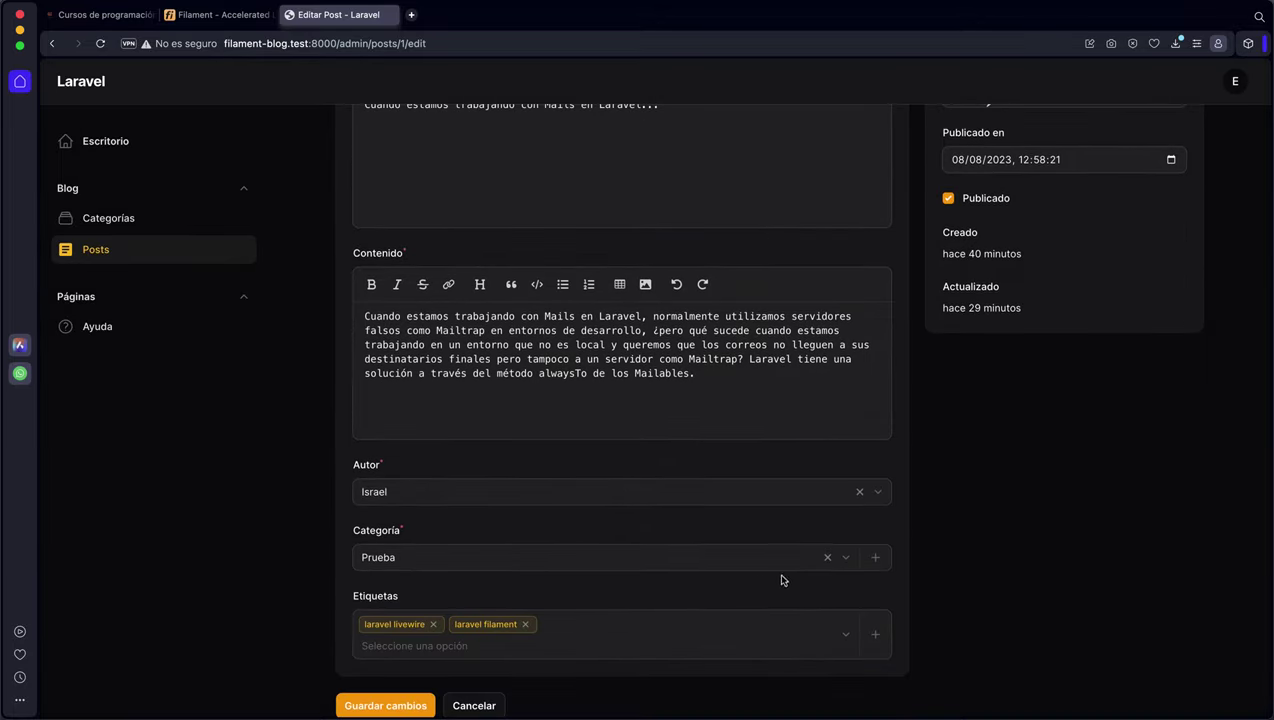
pyautogui.click(875, 557)
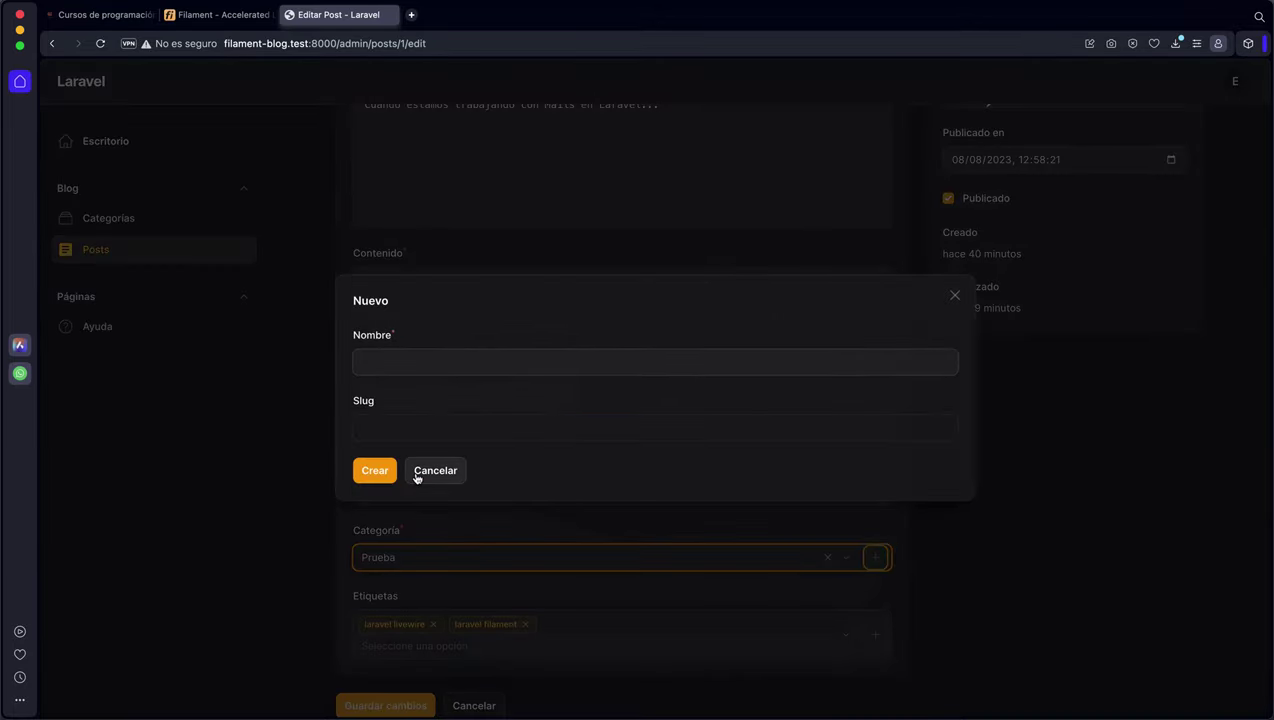
pyautogui.click(417, 471)
# Step: Examine the Editor's Autor, Categoría and Etiquetas fields in the post form and return to the Posts list
pyautogui.scroll(-1, 330, 524)
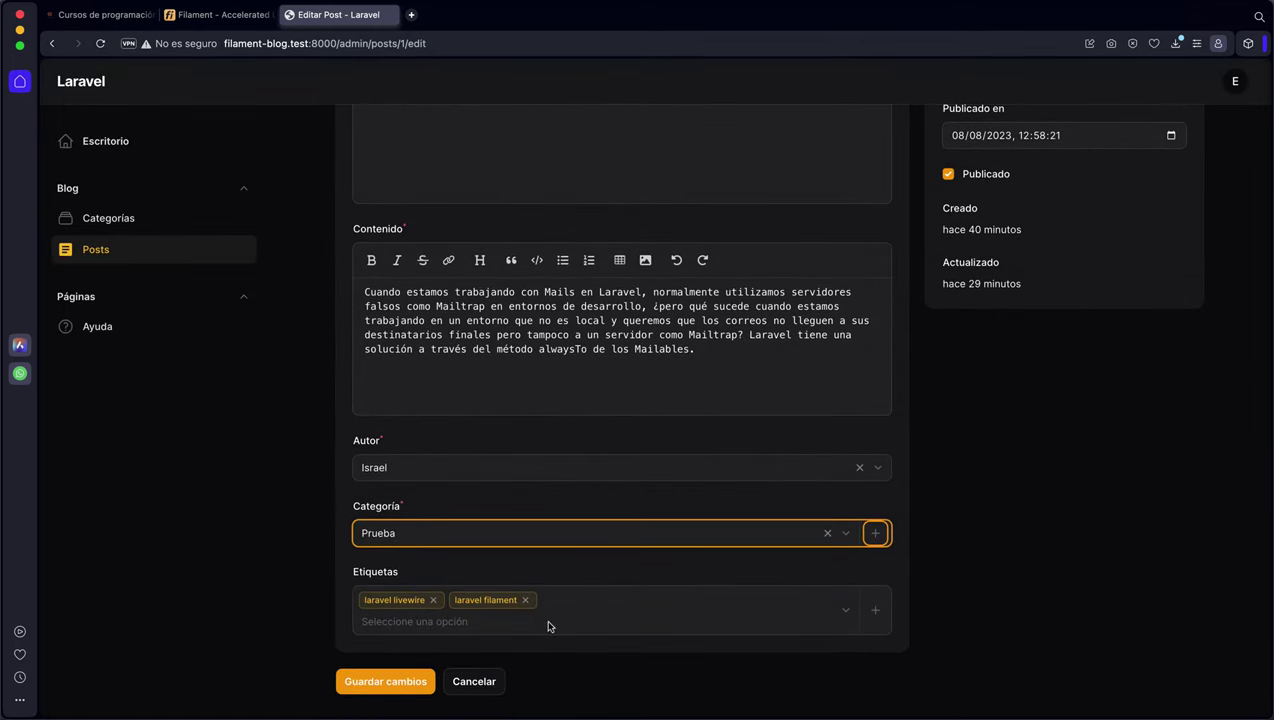
pyautogui.click(320, 563)
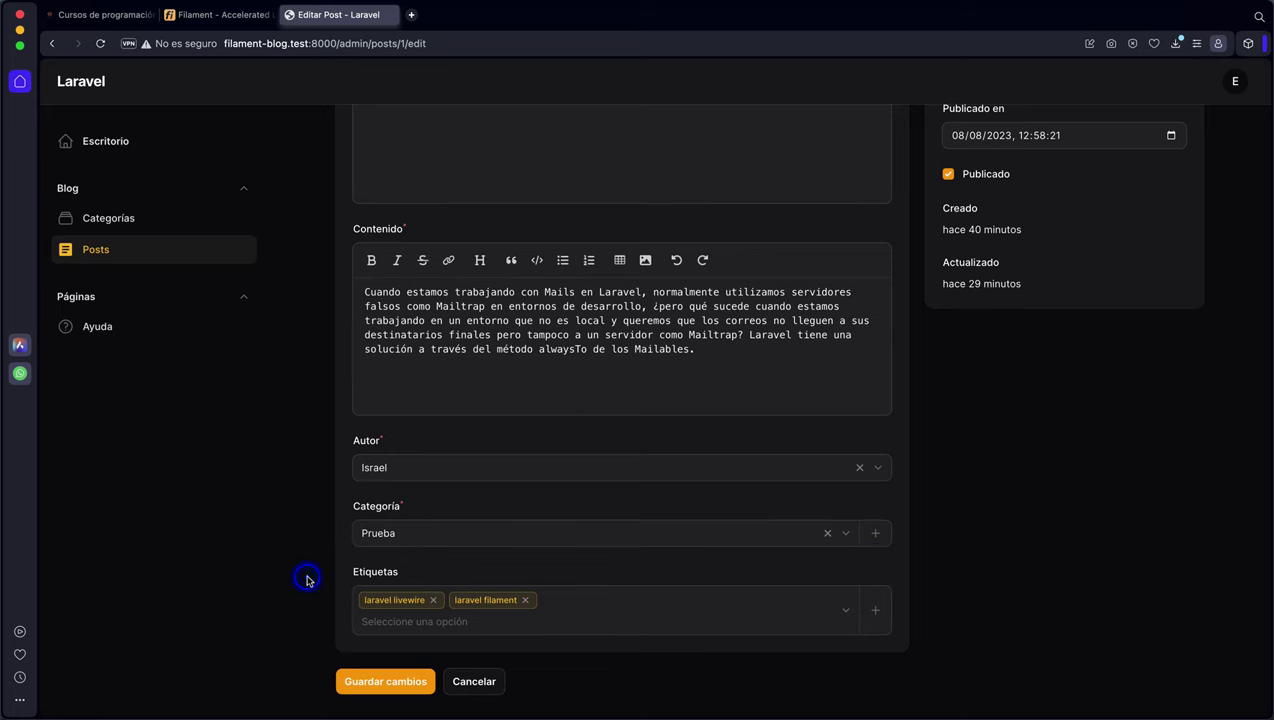
pyautogui.scroll(5, 307, 580)
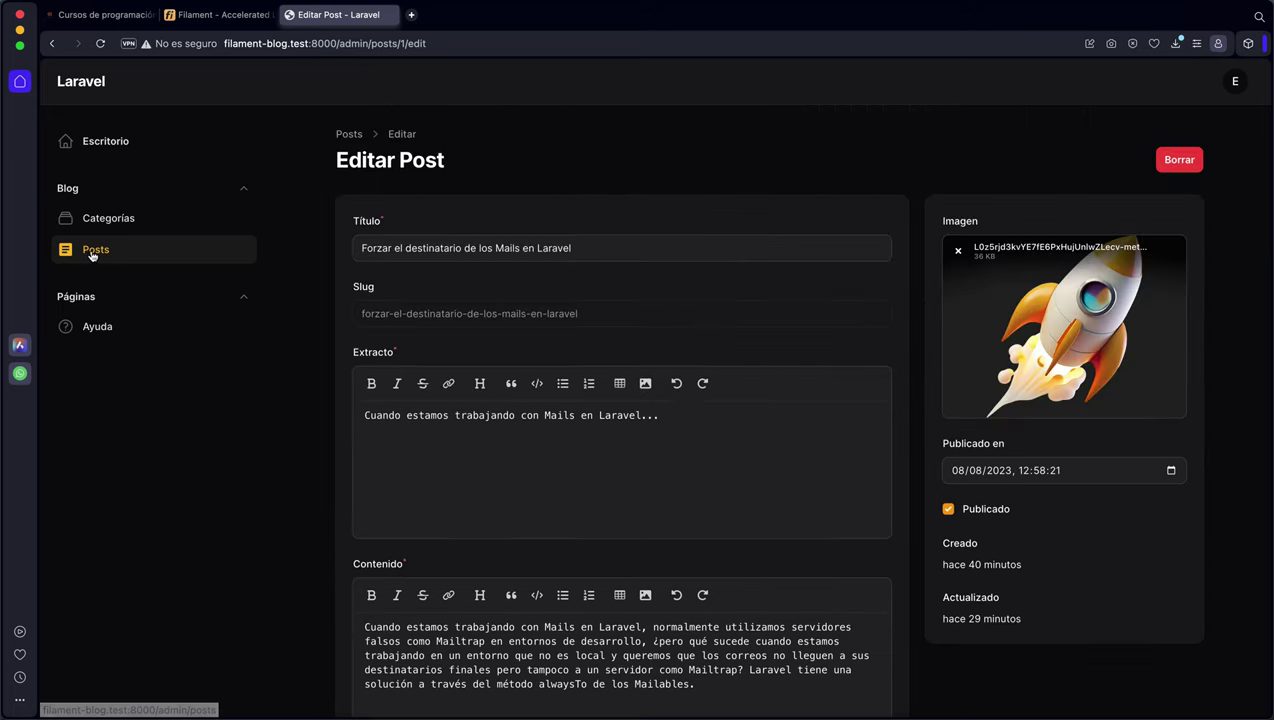
pyautogui.click(92, 255)
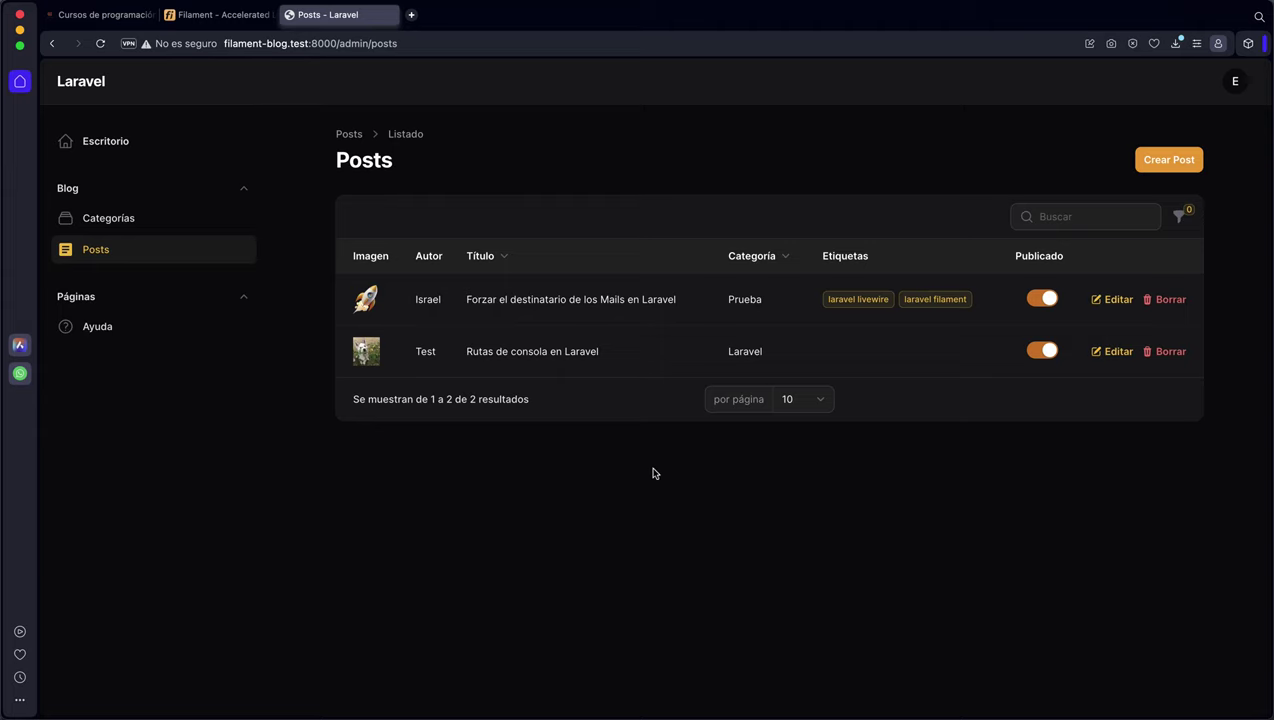
# Step: View the course listing on the Cursosdesarrolloweb site and return to the blog's Posts list
pyautogui.click(107, 17)
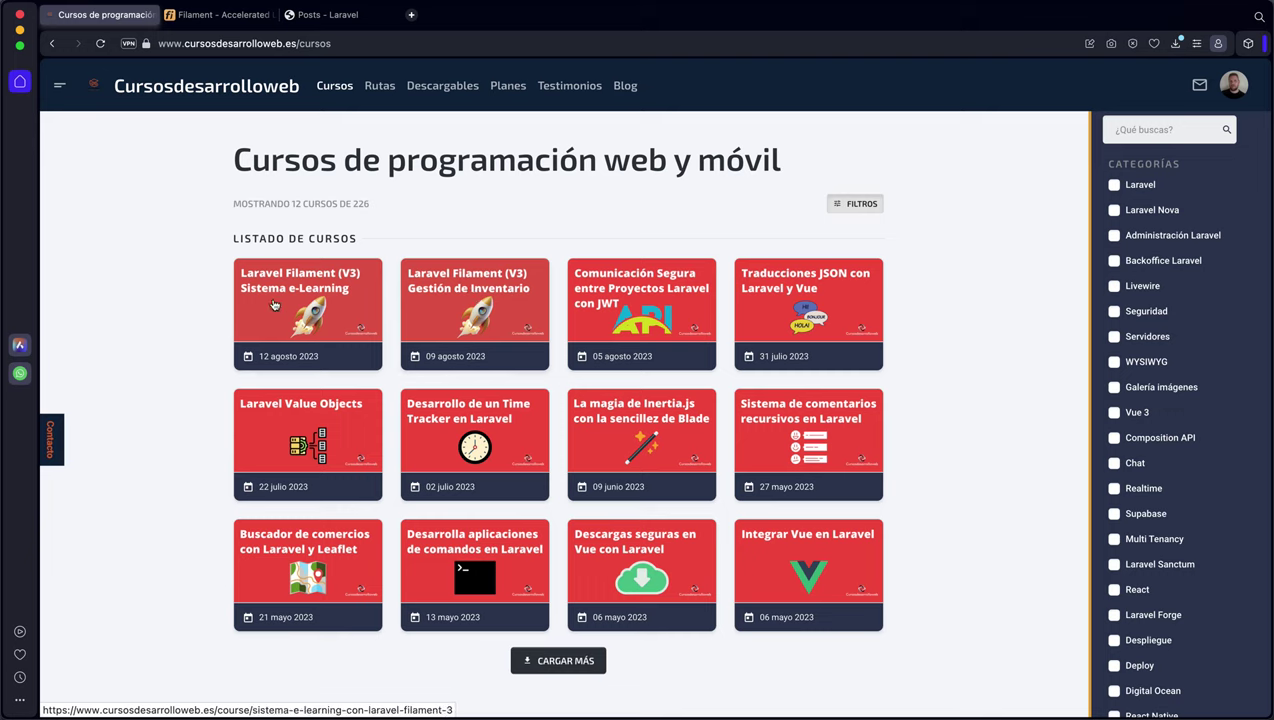
pyautogui.click(345, 15)
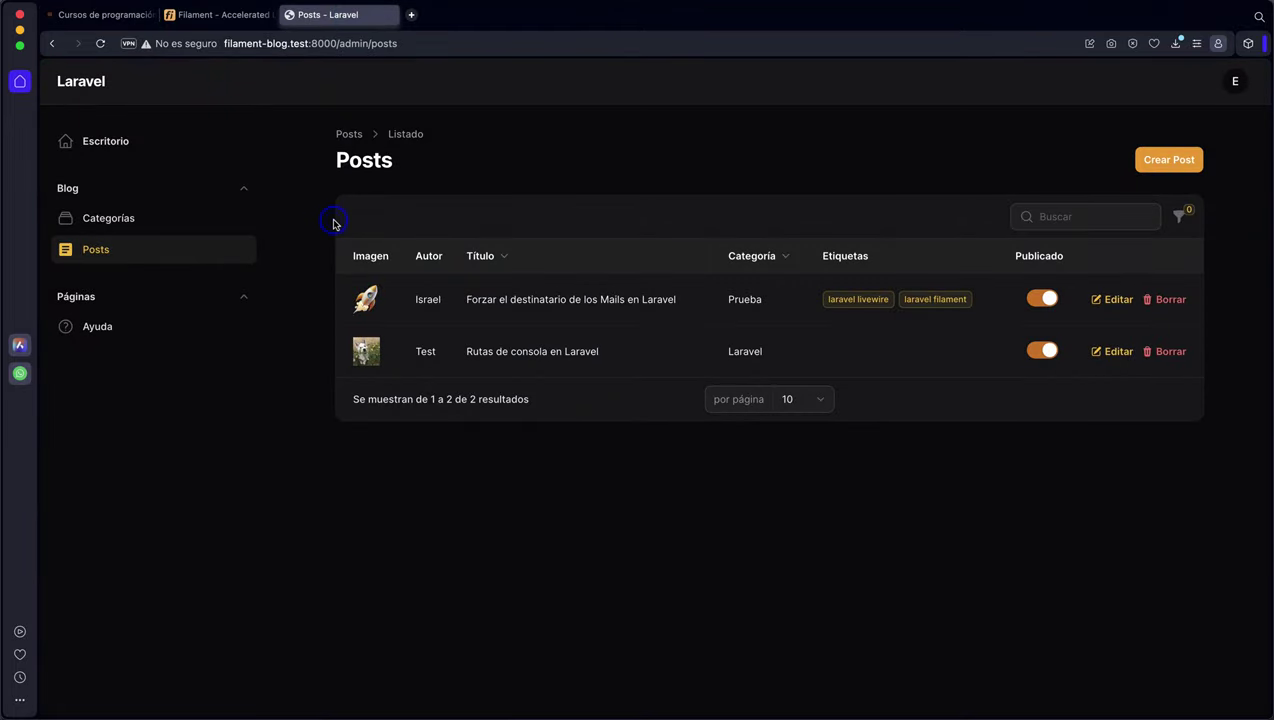